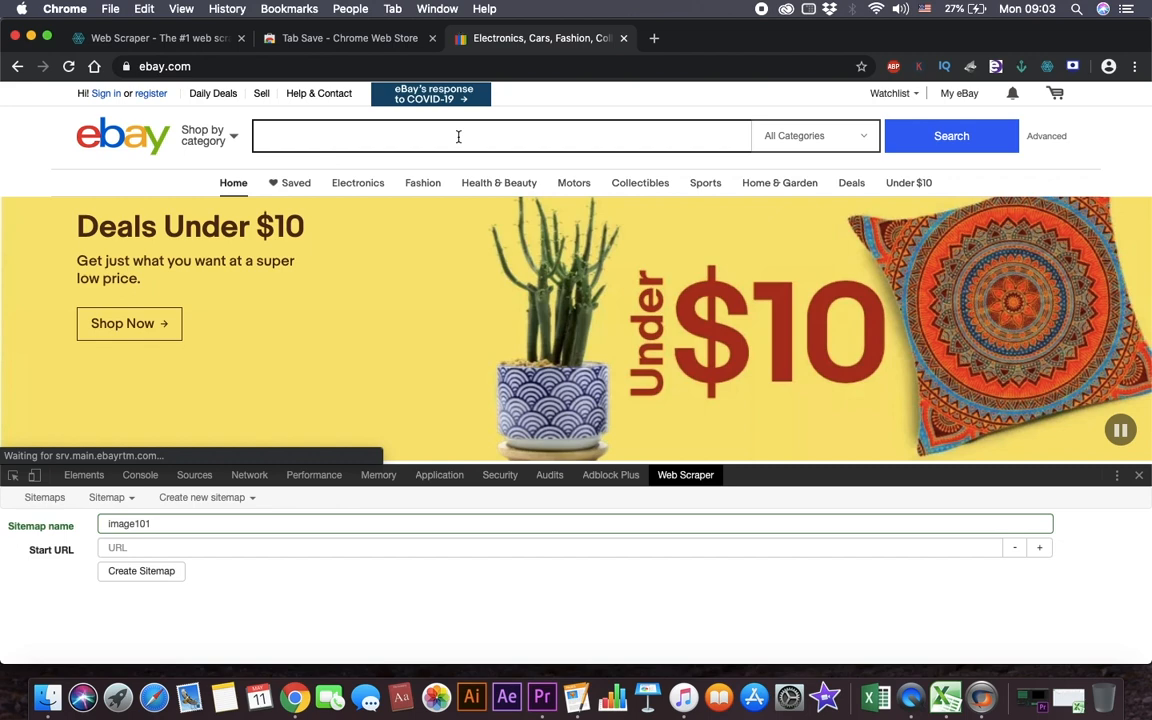
Search eBay for "women's handbags" and filter the listings to the New with tags condition
type("women'")
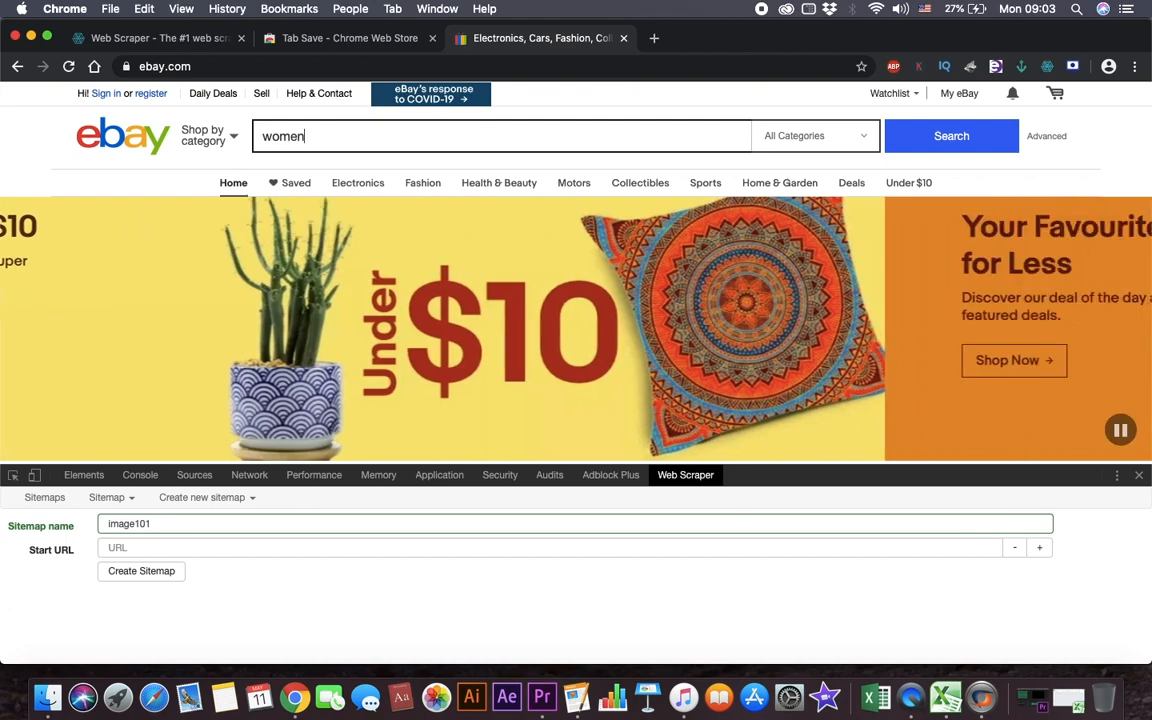
type("s handbags")
key("Return")
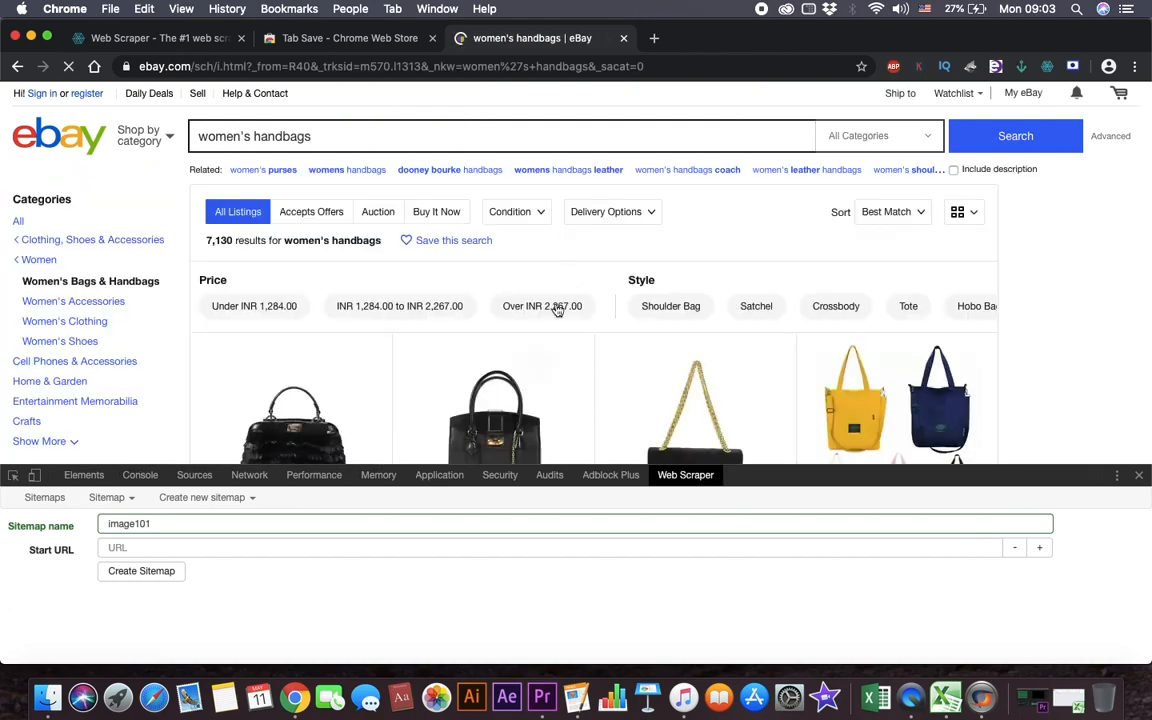
left_click(510, 213)
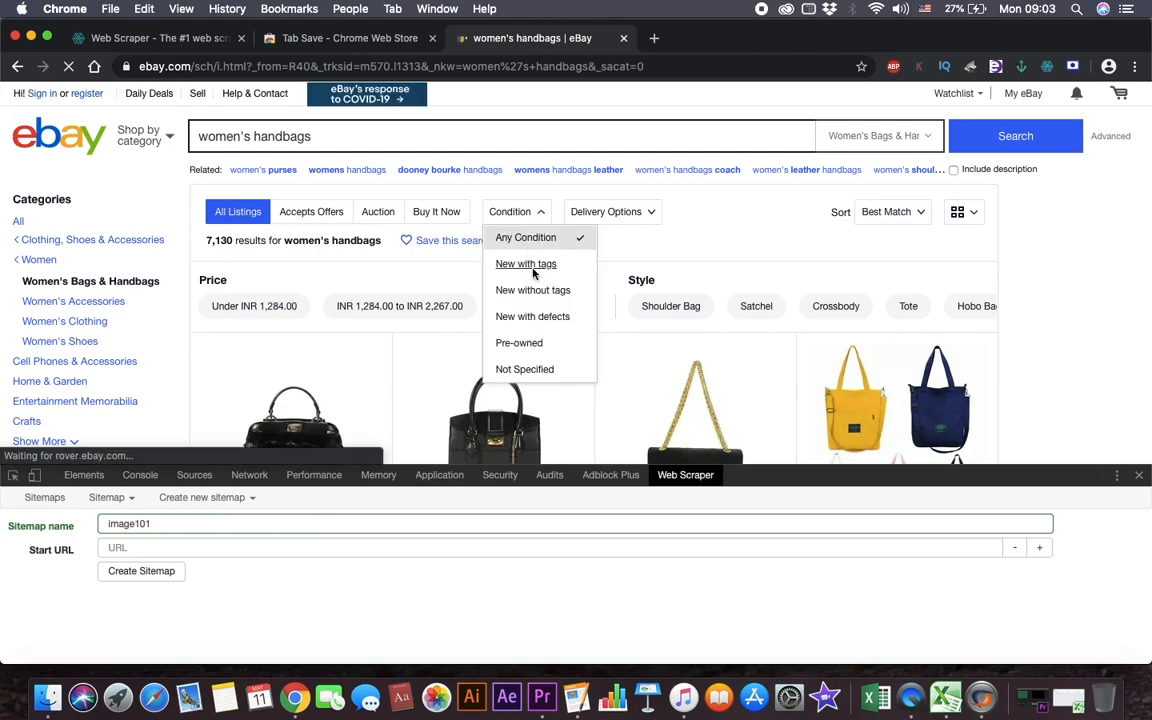
scroll(622, 334, "down", 10)
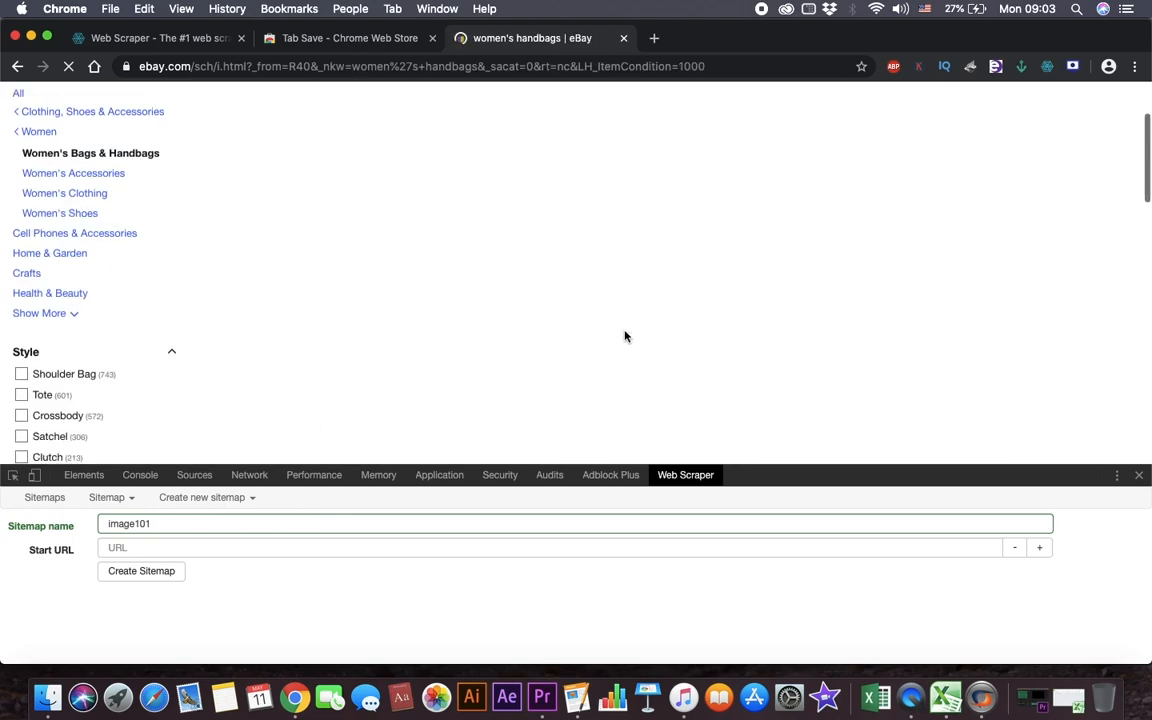
scroll(625, 335, "down", 2)
scroll(628, 360, "up", 10)
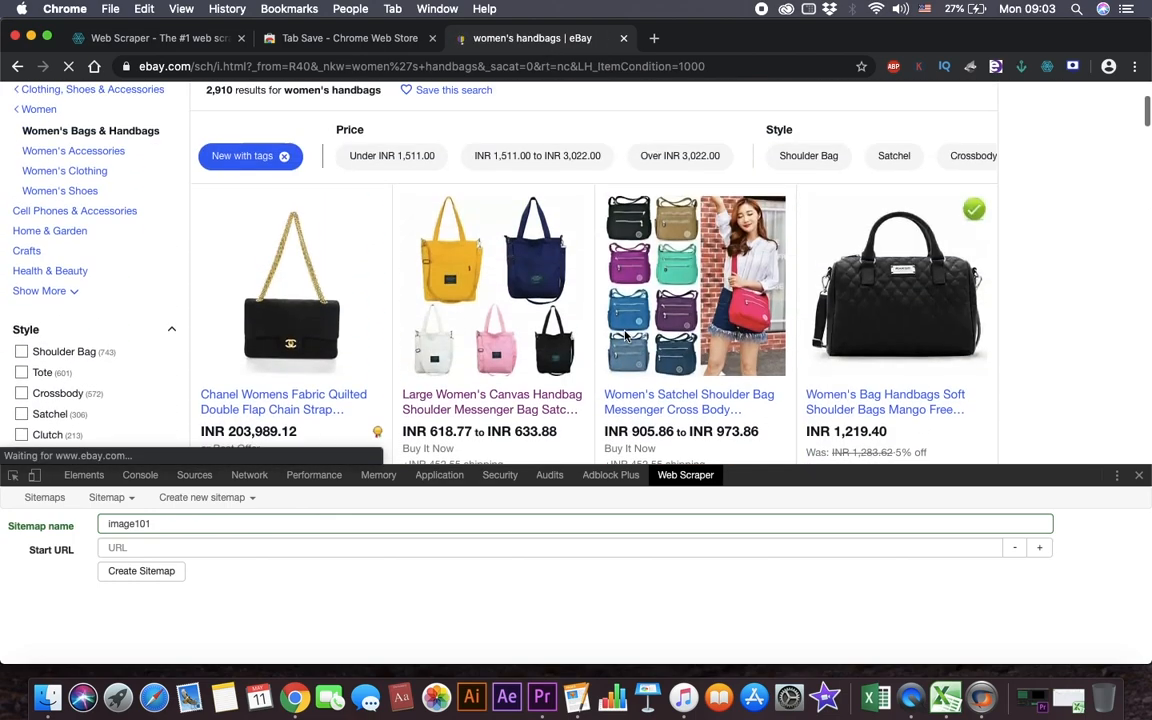
Use the filtered results page's URL as the start URL and create the image101 sitemap
left_click(725, 65)
key("cmd+c")
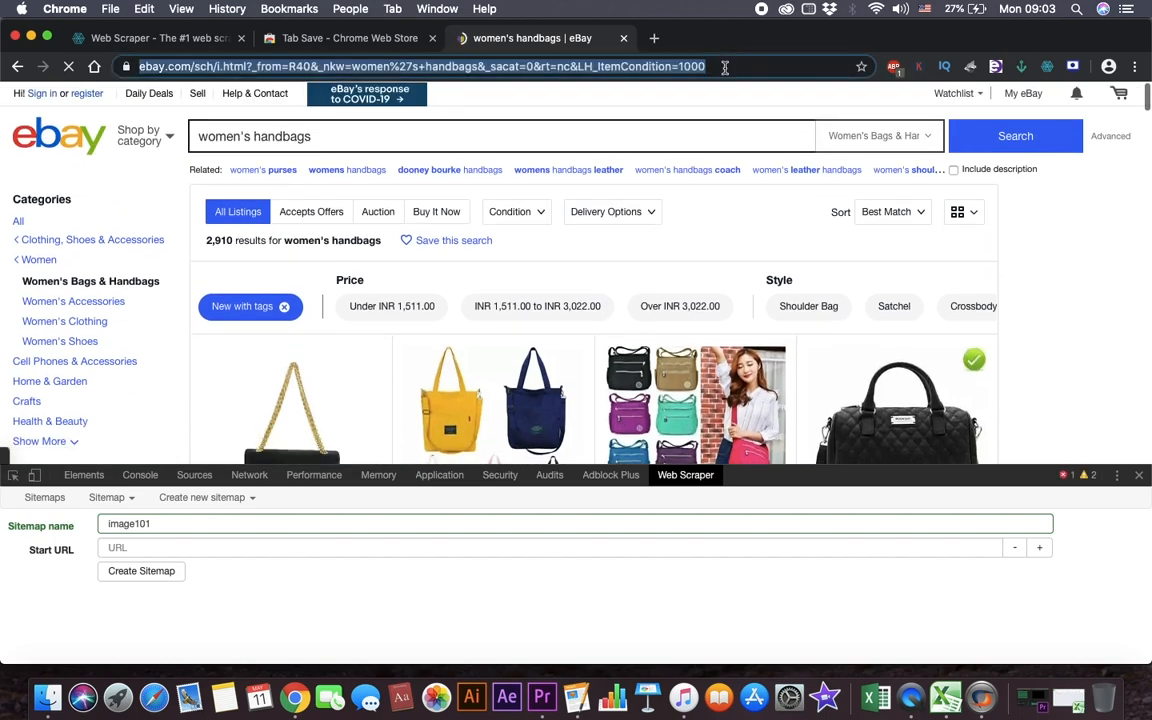
left_click(188, 548)
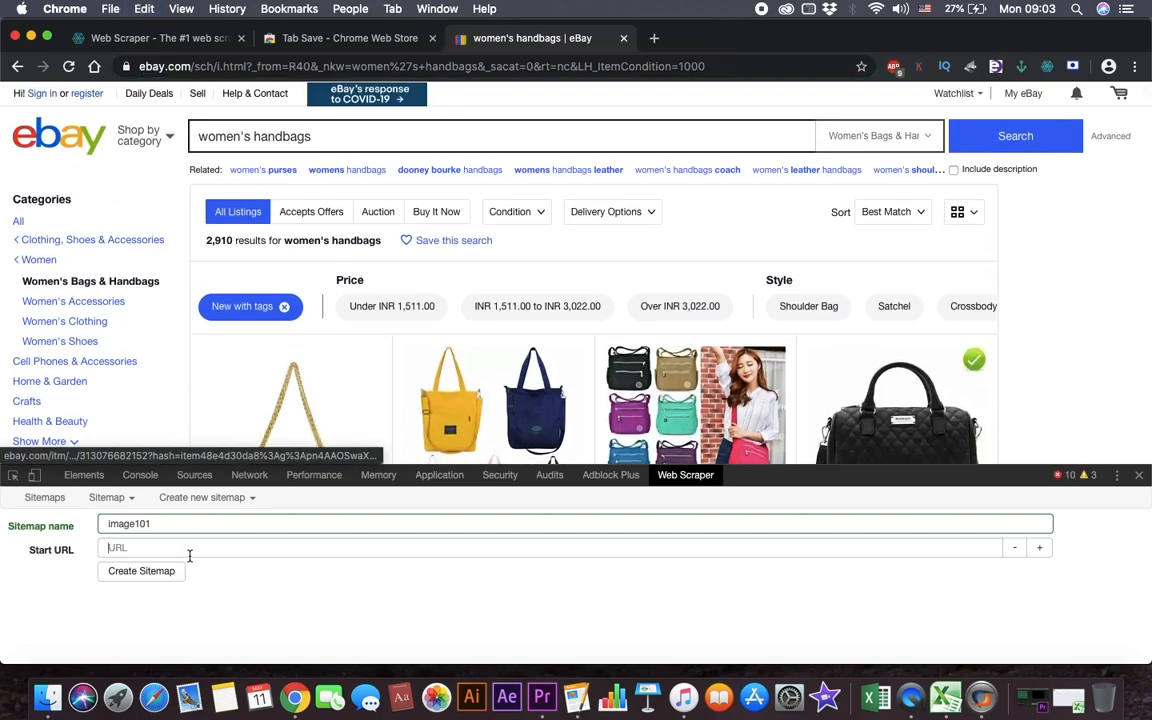
key("cmd+v")
left_click(167, 572)
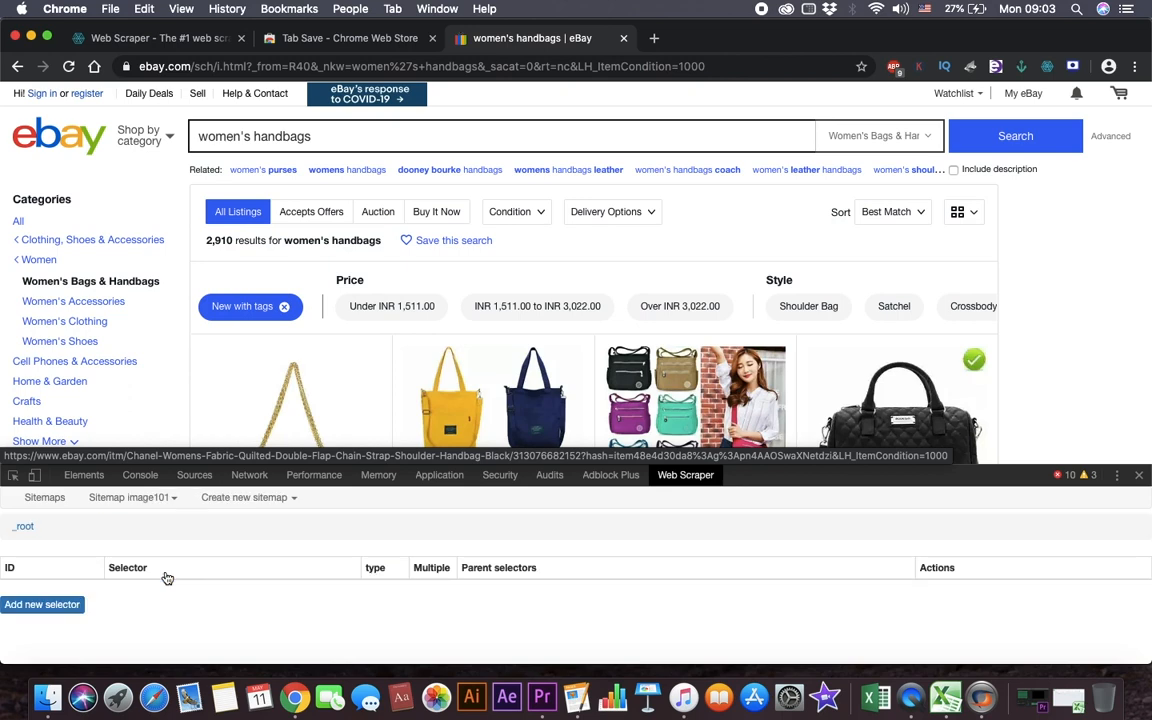
Add a new root selector of type Element with the id "prod wrapper"
left_click(62, 605)
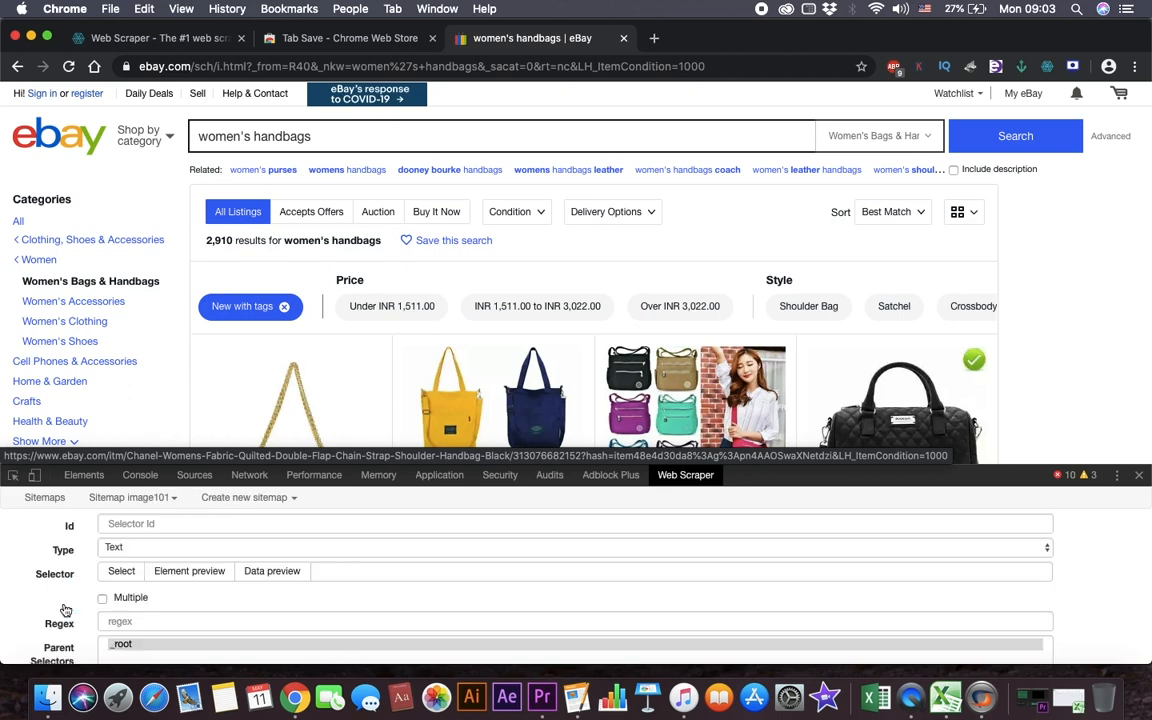
left_click(118, 547)
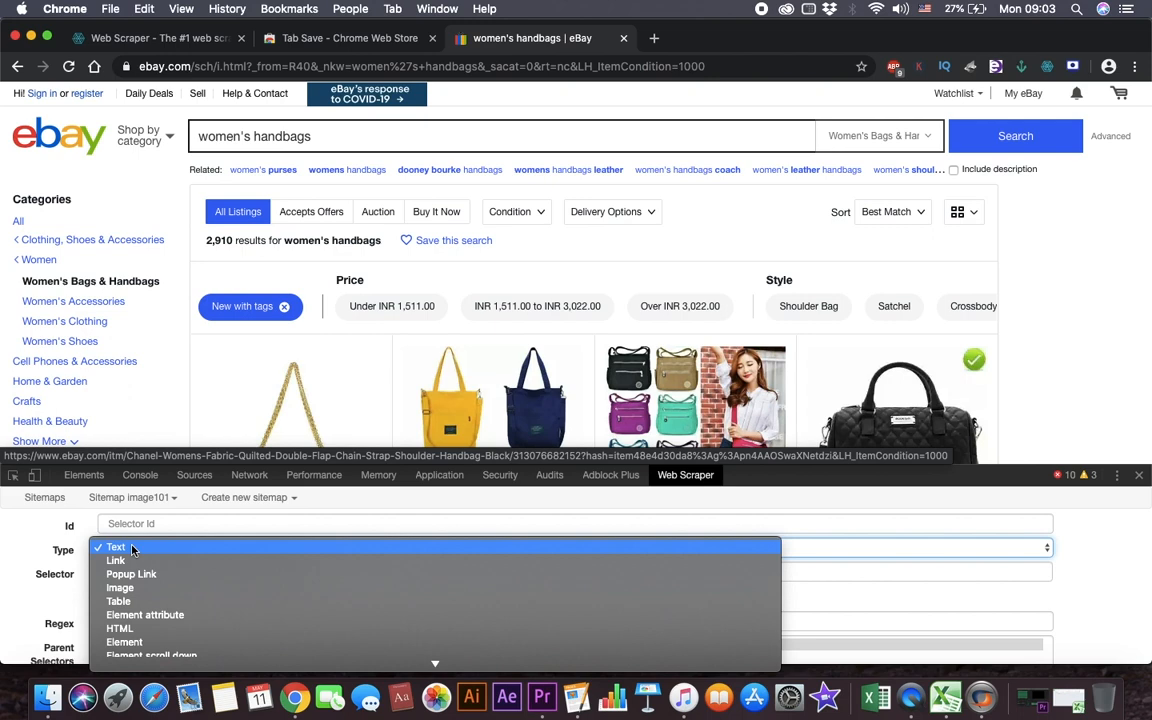
left_click(139, 641)
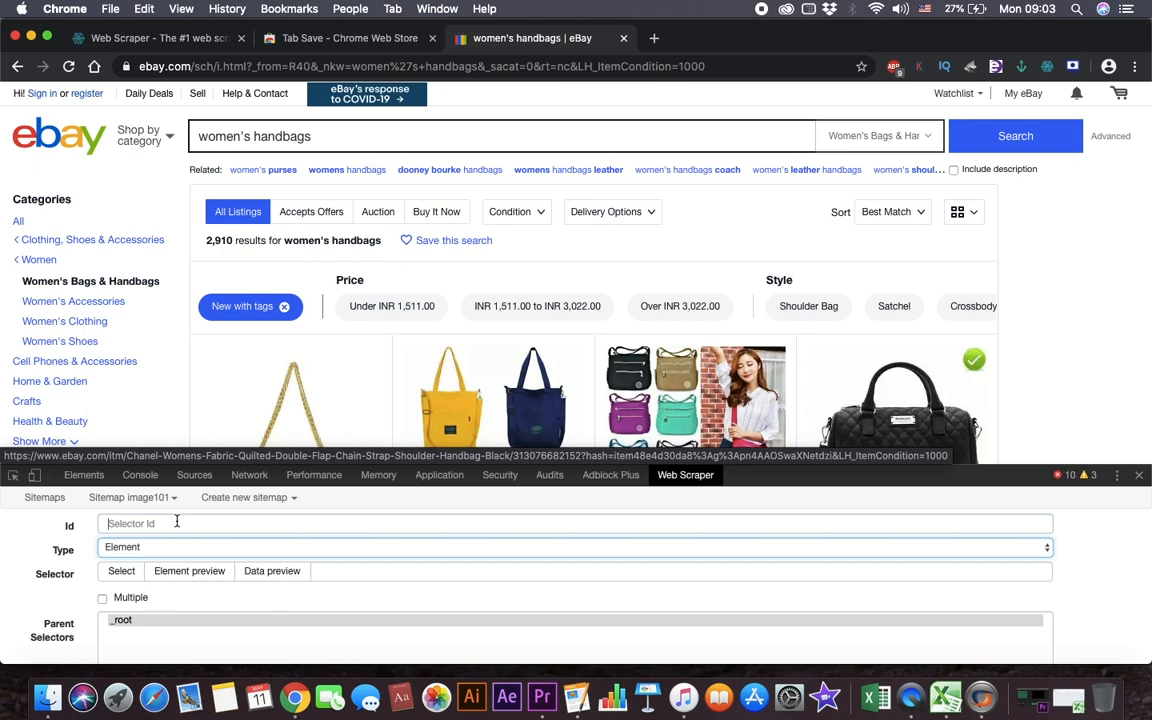
left_click(177, 523)
type("prod wrapper")
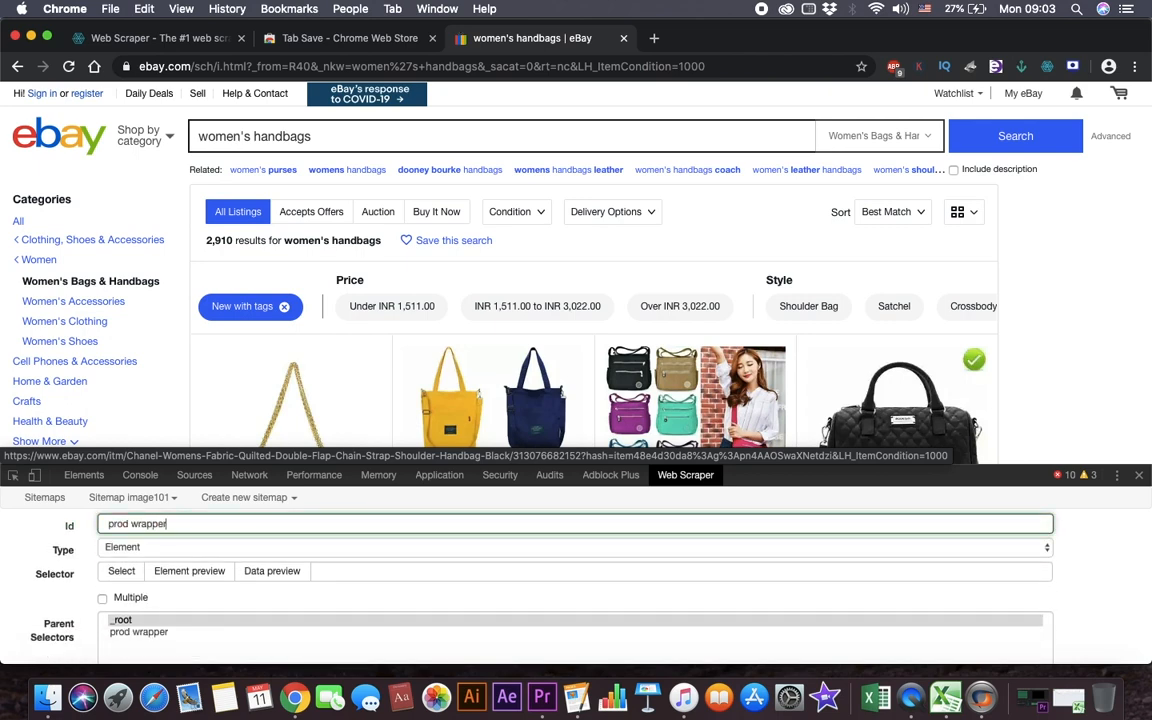
Pick the first two product cards on the page as the element pattern, enable Multiple, and save the prod wrapper selector
scroll(263, 330, "down", 2)
left_click(121, 571)
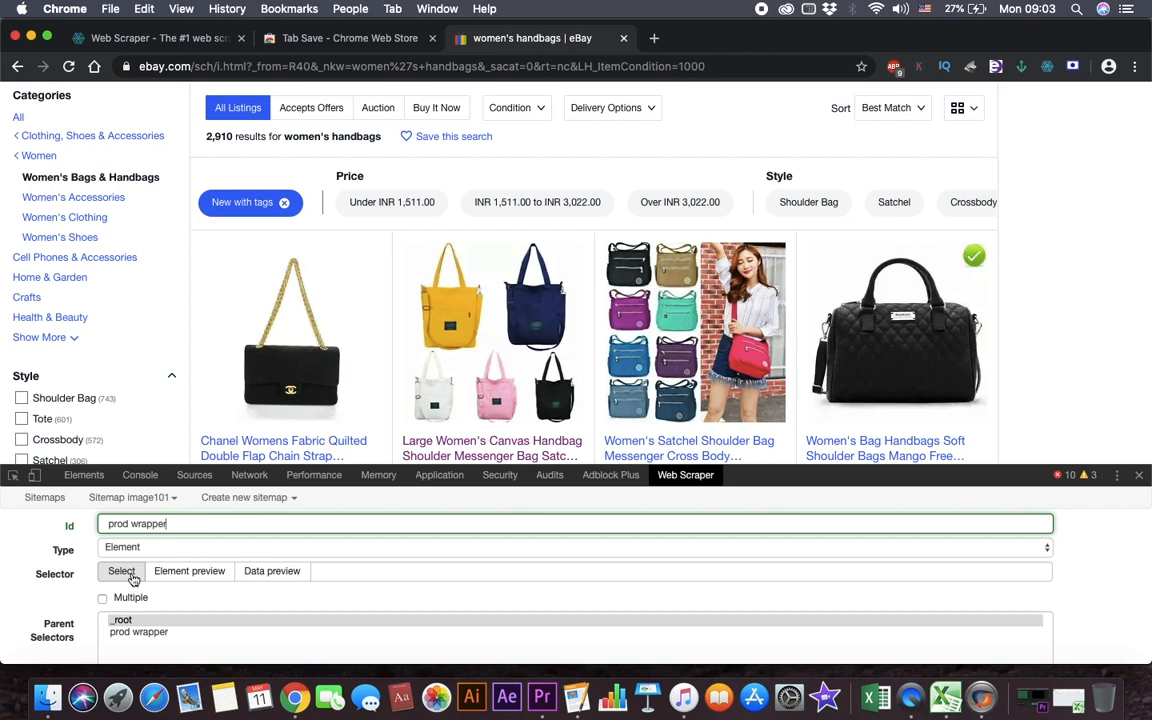
left_click(388, 342)
scroll(388, 340, "down", 3)
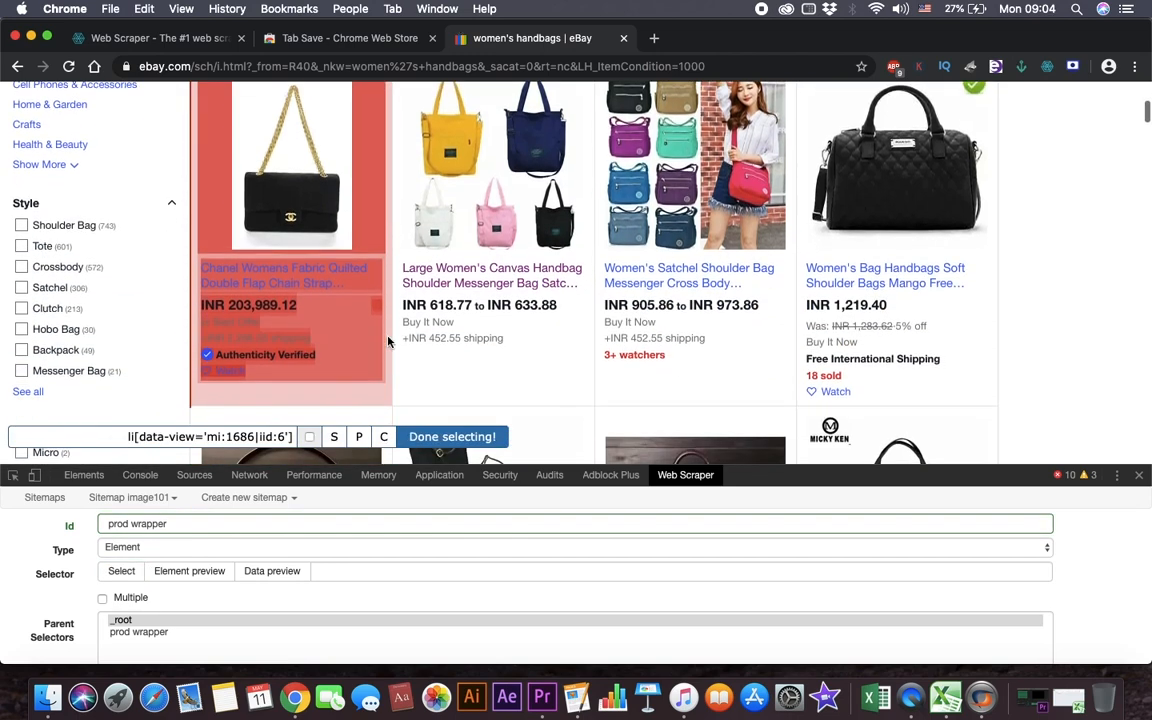
scroll(388, 342, "up", 1)
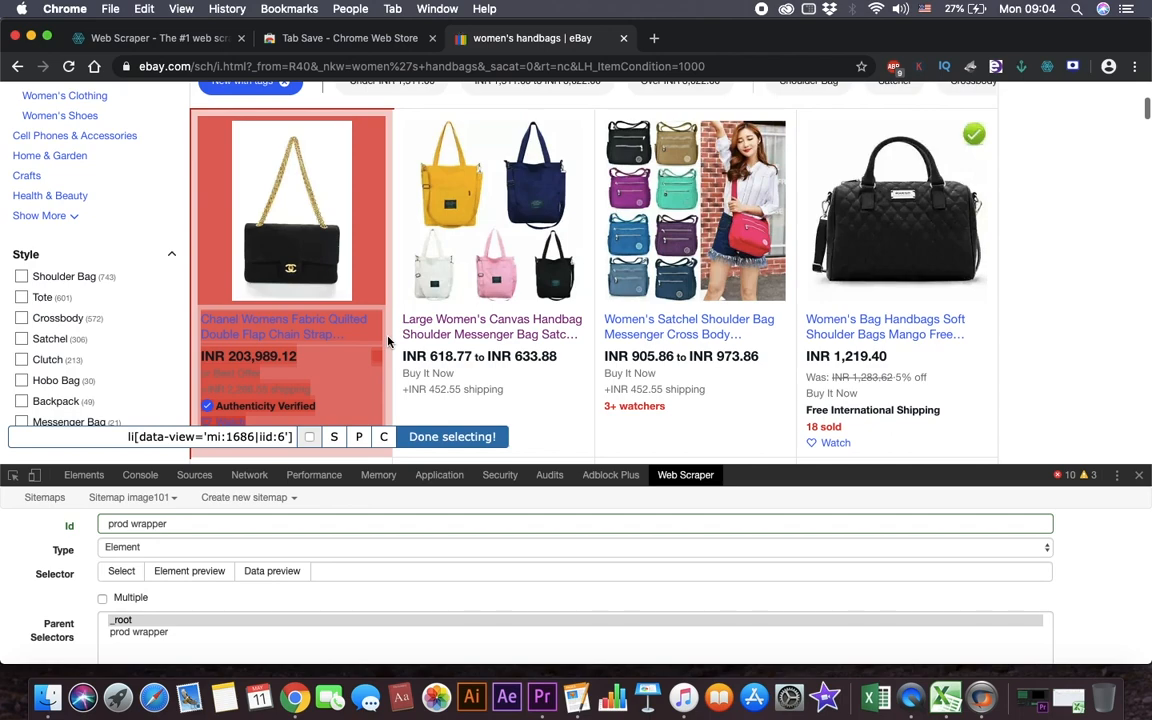
left_click(394, 278)
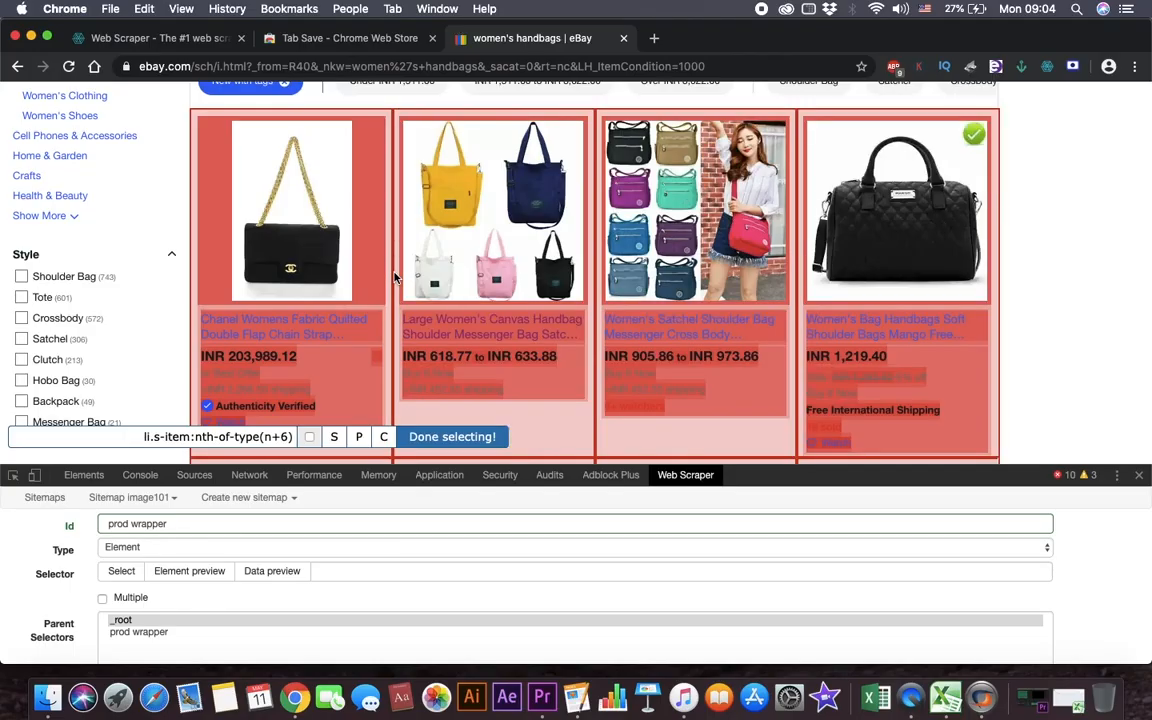
scroll(422, 333, "down", 10)
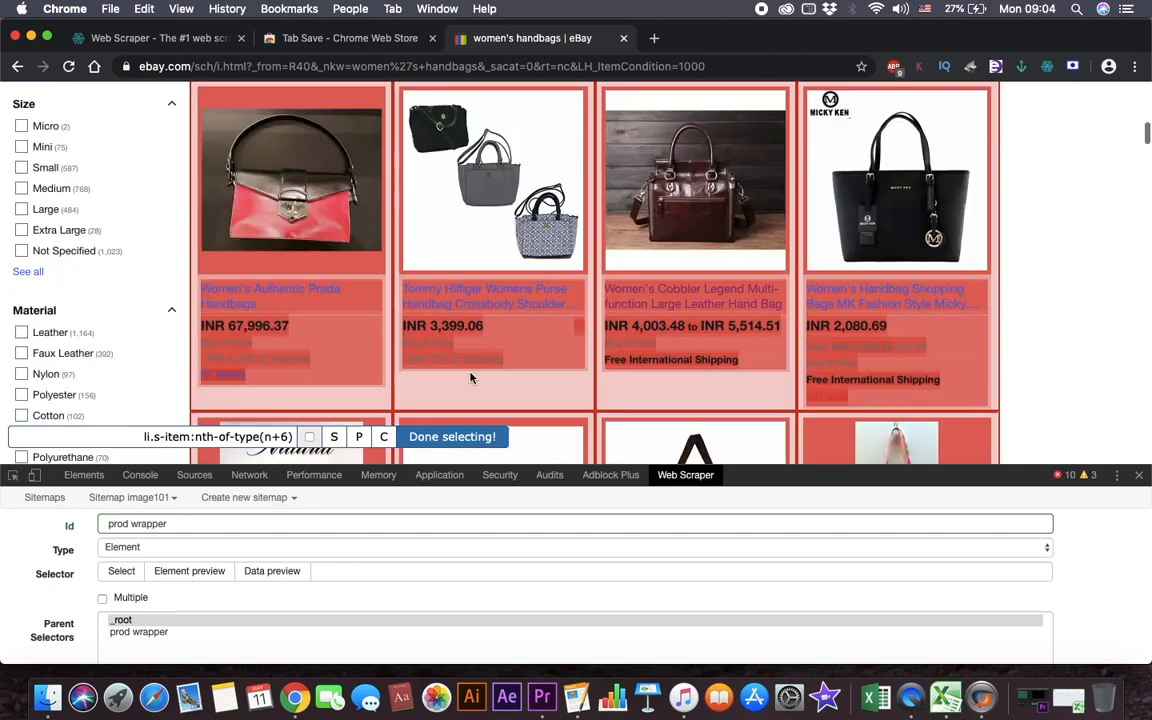
left_click(460, 437)
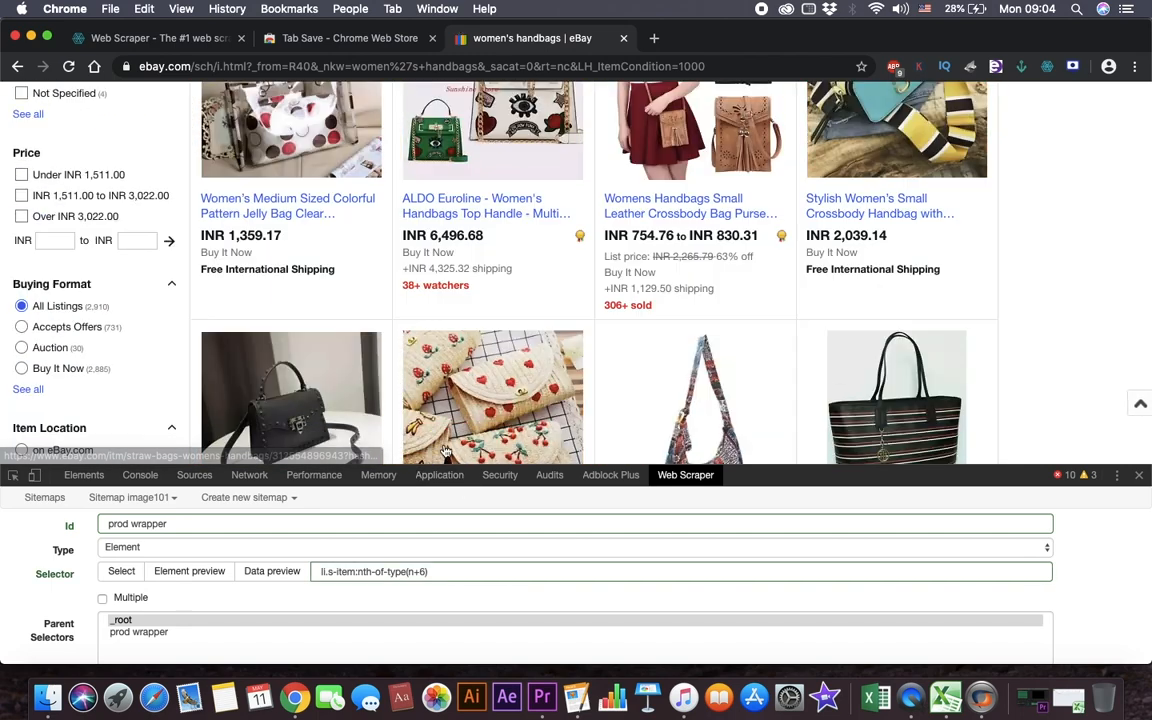
scroll(106, 605, "down", 2)
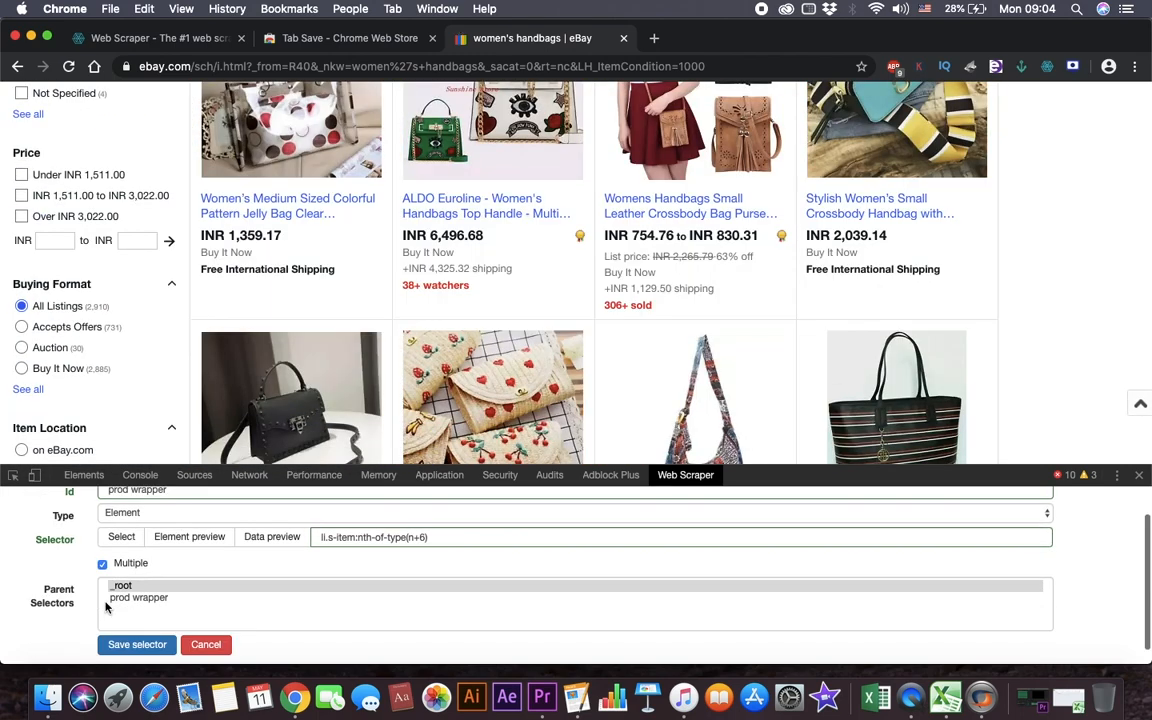
left_click(134, 645)
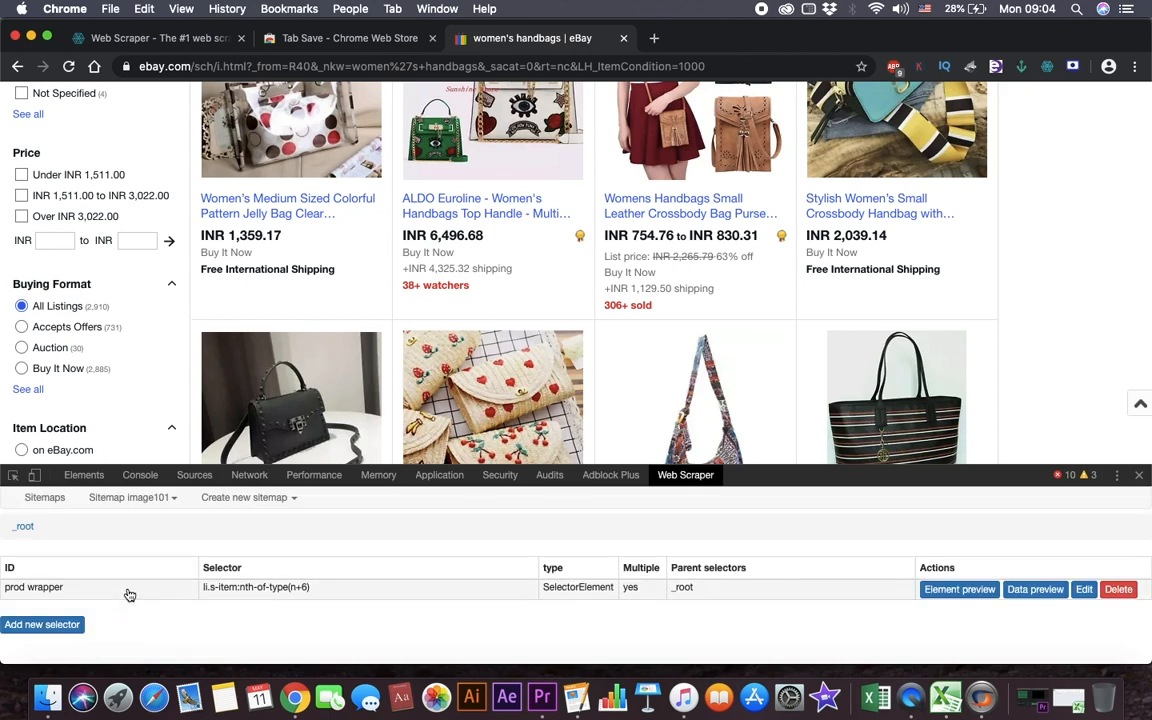
Inside prod wrapper, add a child selector with the id "image" and type Image
left_click(128, 590)
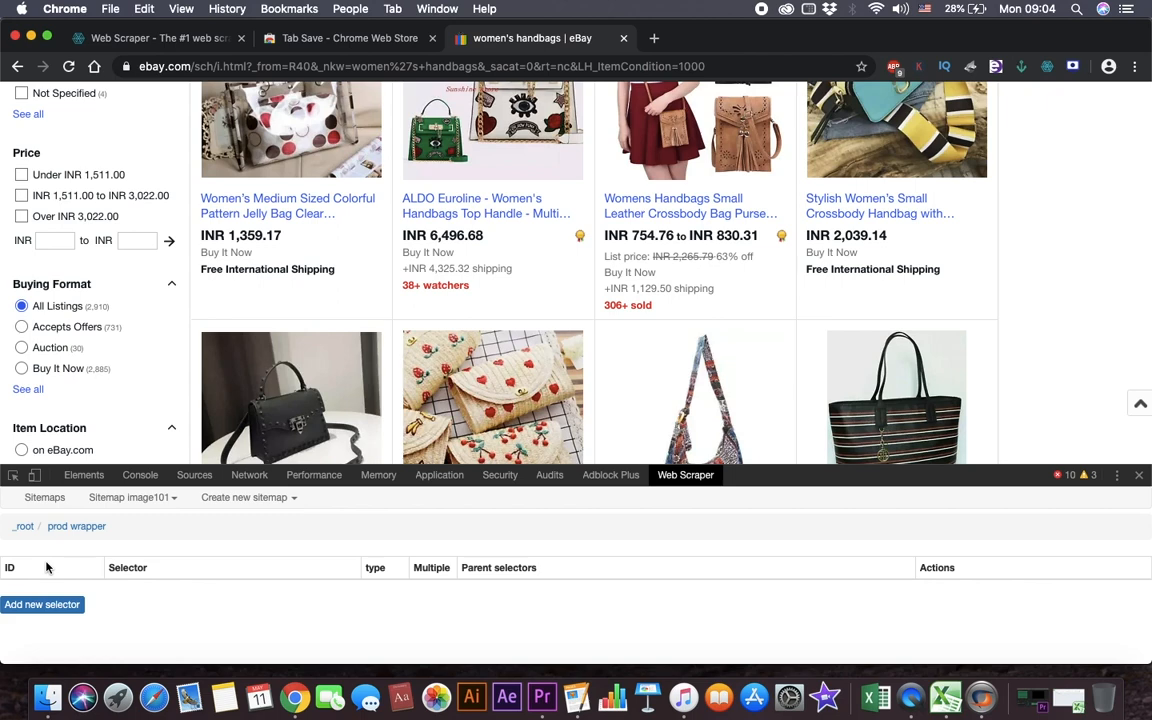
left_click(49, 604)
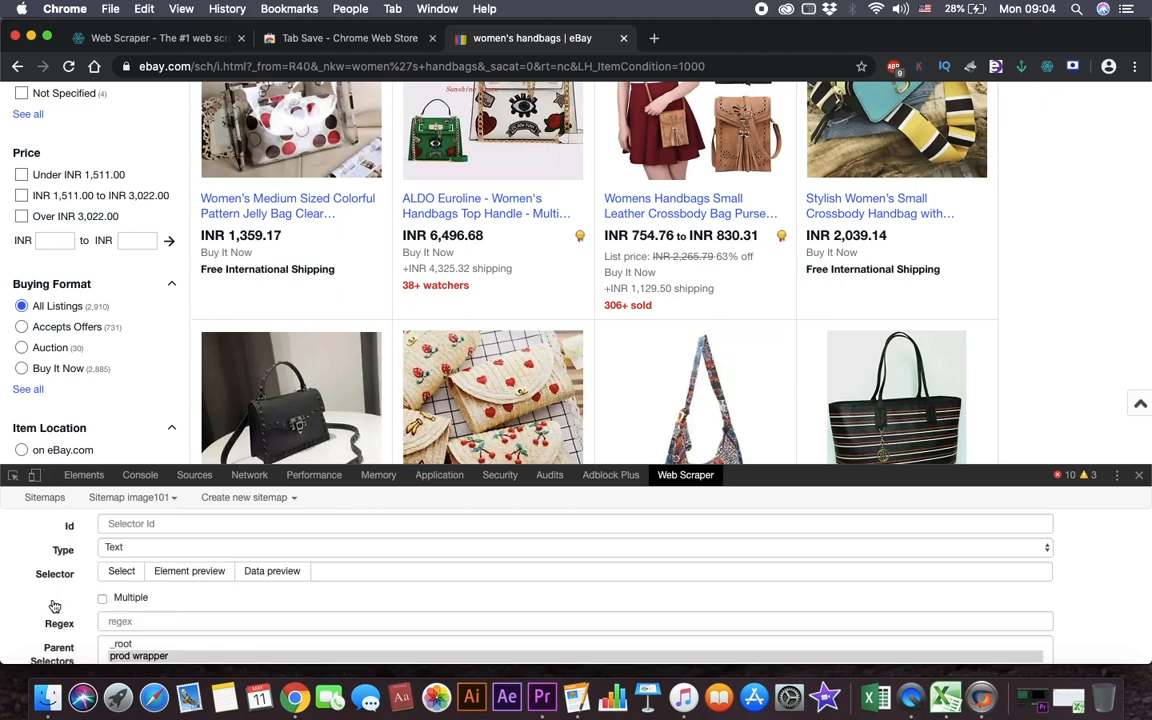
left_click(134, 528)
type("image")
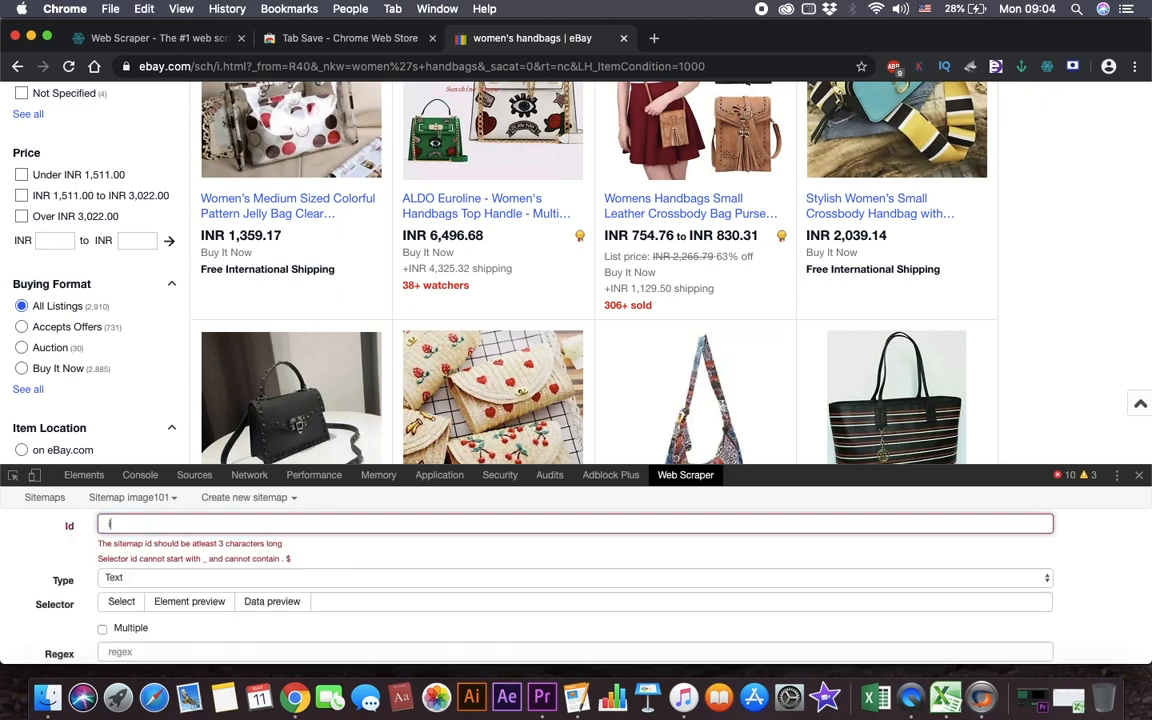
left_click(119, 549)
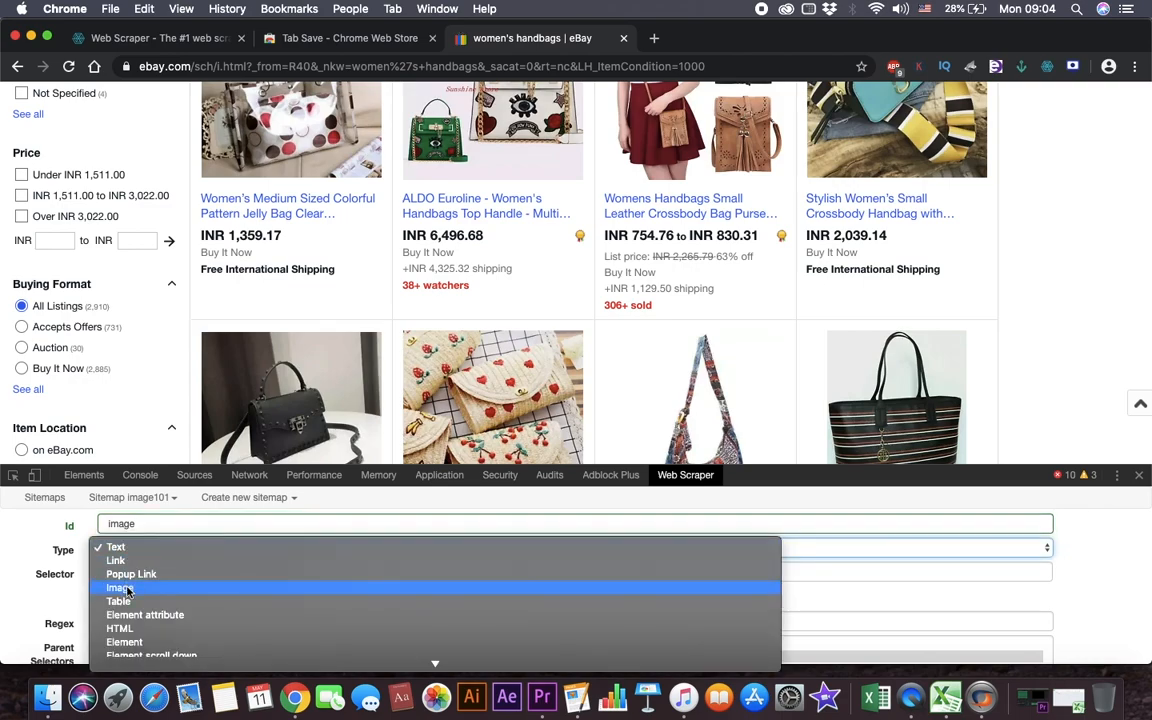
left_click(122, 586)
Pick the picture in the first product card as the image selector's target and save the selector
left_click(122, 571)
scroll(316, 279, "up", 15)
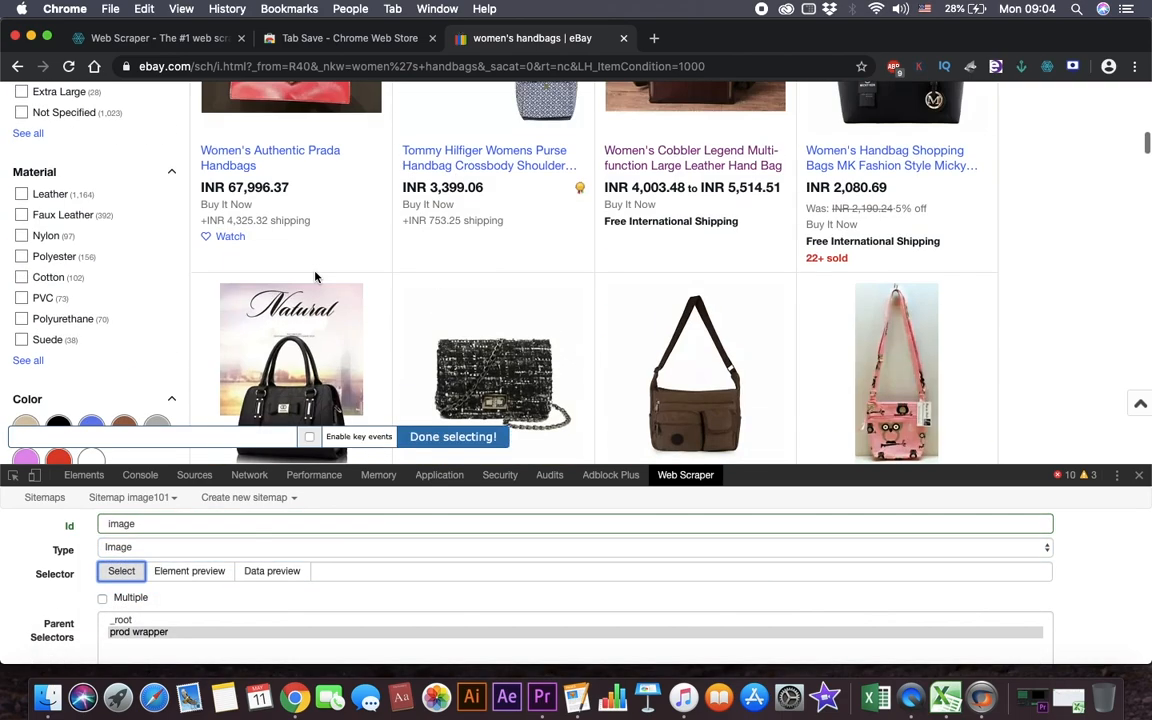
scroll(316, 279, "down", 3)
left_click(292, 282)
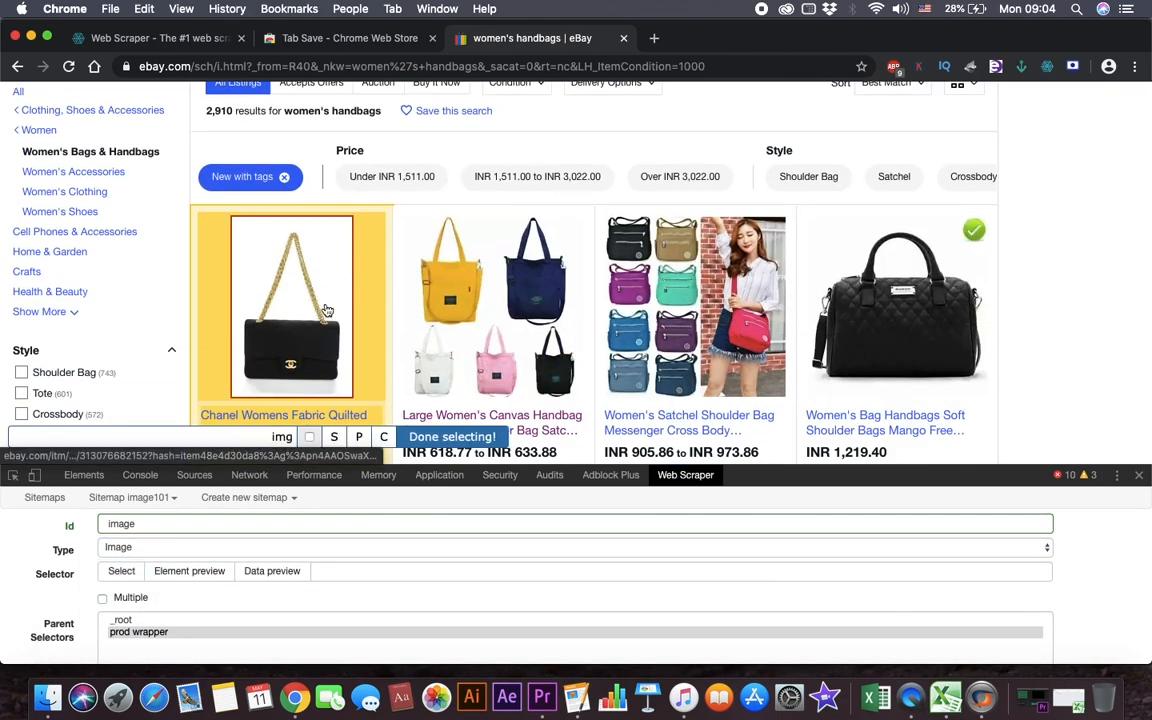
left_click(487, 438)
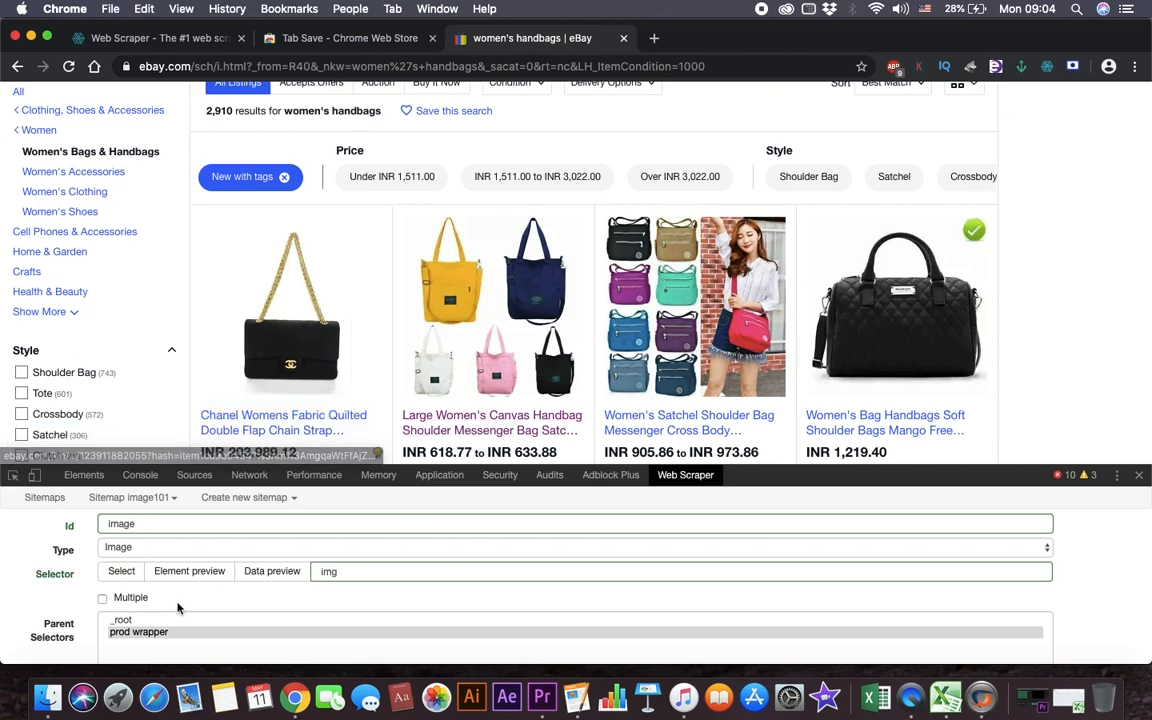
scroll(160, 615, "down", 2)
left_click(137, 645)
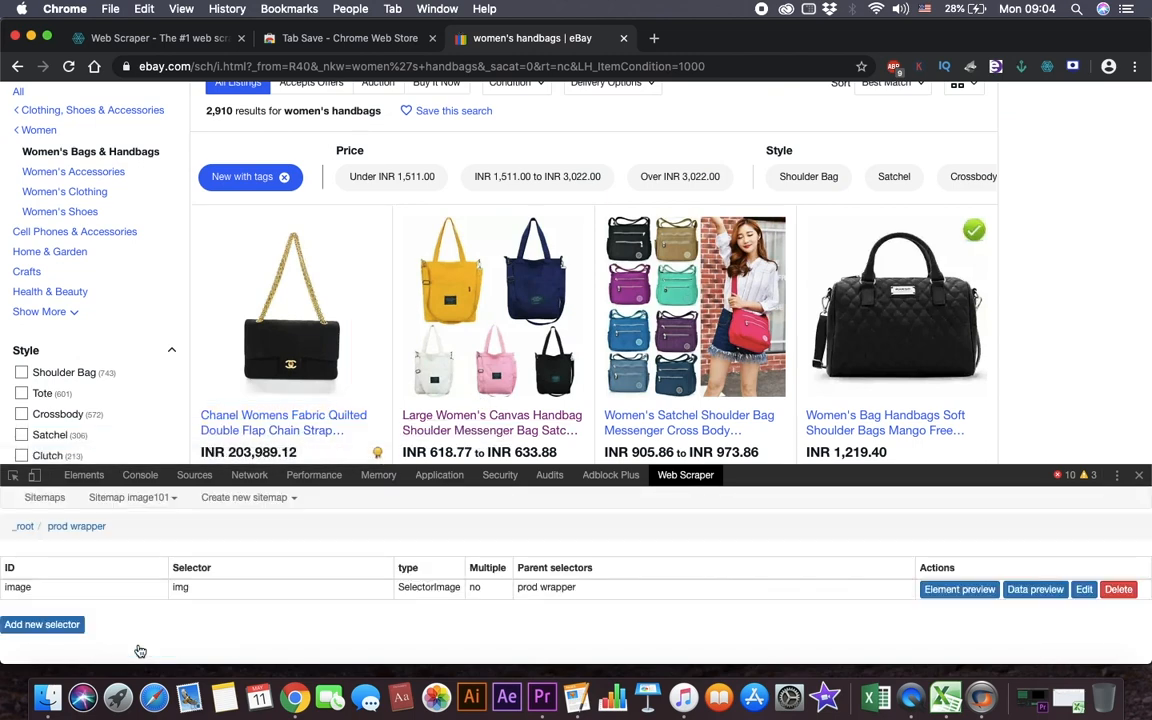
Open the sitemap's selector graph and expand the _root and prod wrapper nodes to check the hierarchy
left_click(128, 497)
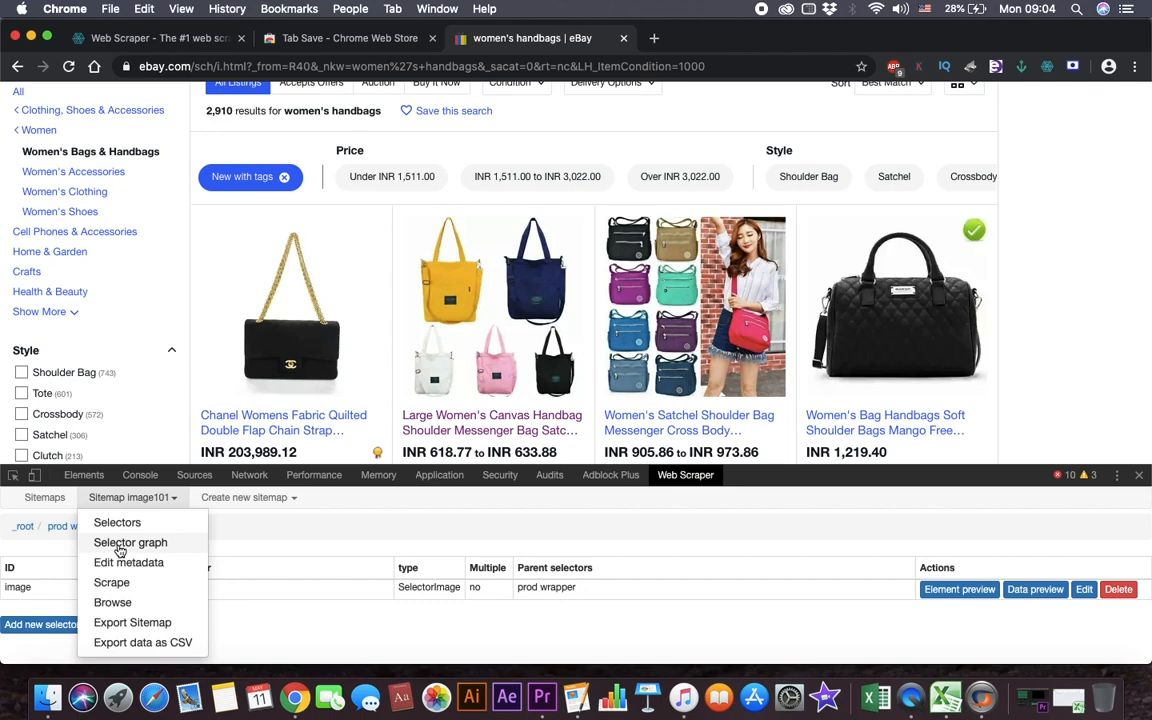
left_click(120, 545)
left_click(97, 596)
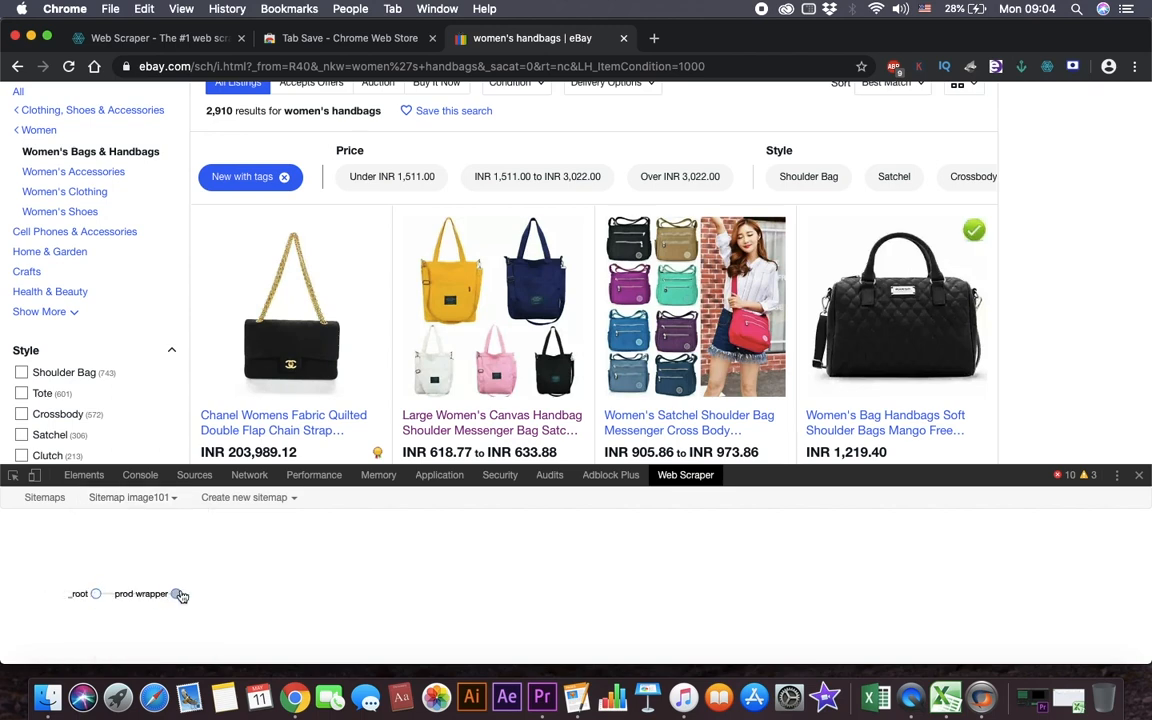
left_click(176, 596)
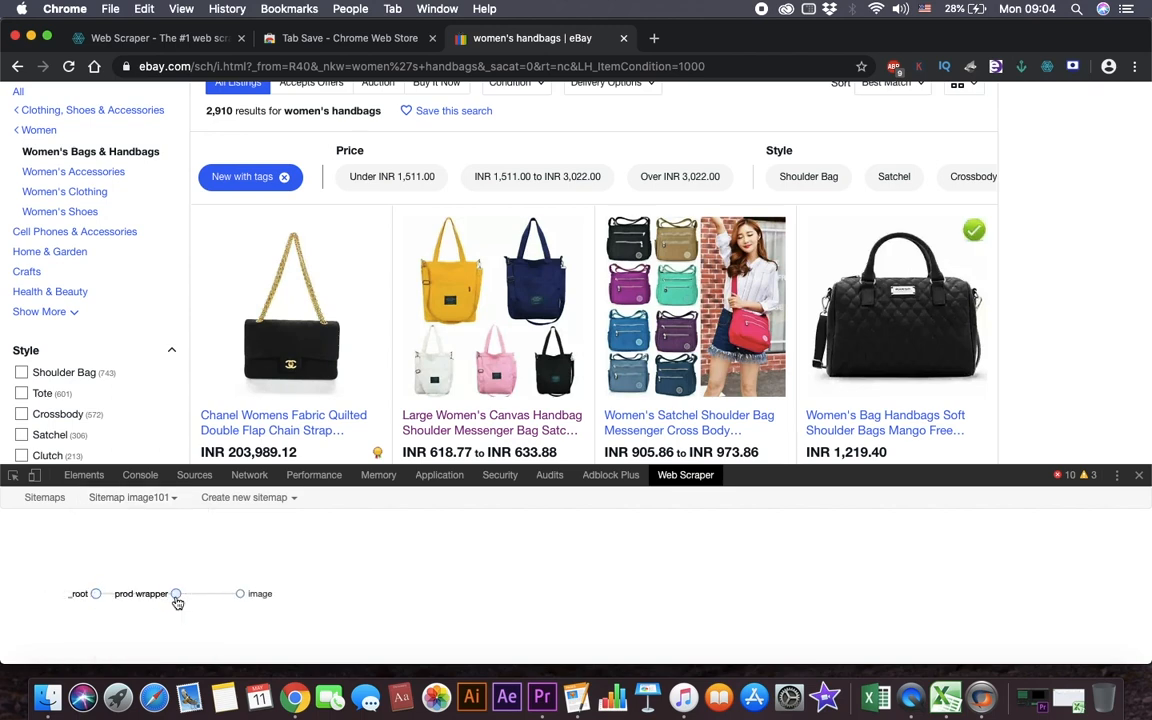
Scrape the image101 sitemap with the 2000 ms request interval and page load delay, and refresh to review the scraped image URLs
left_click(152, 499)
left_click(120, 583)
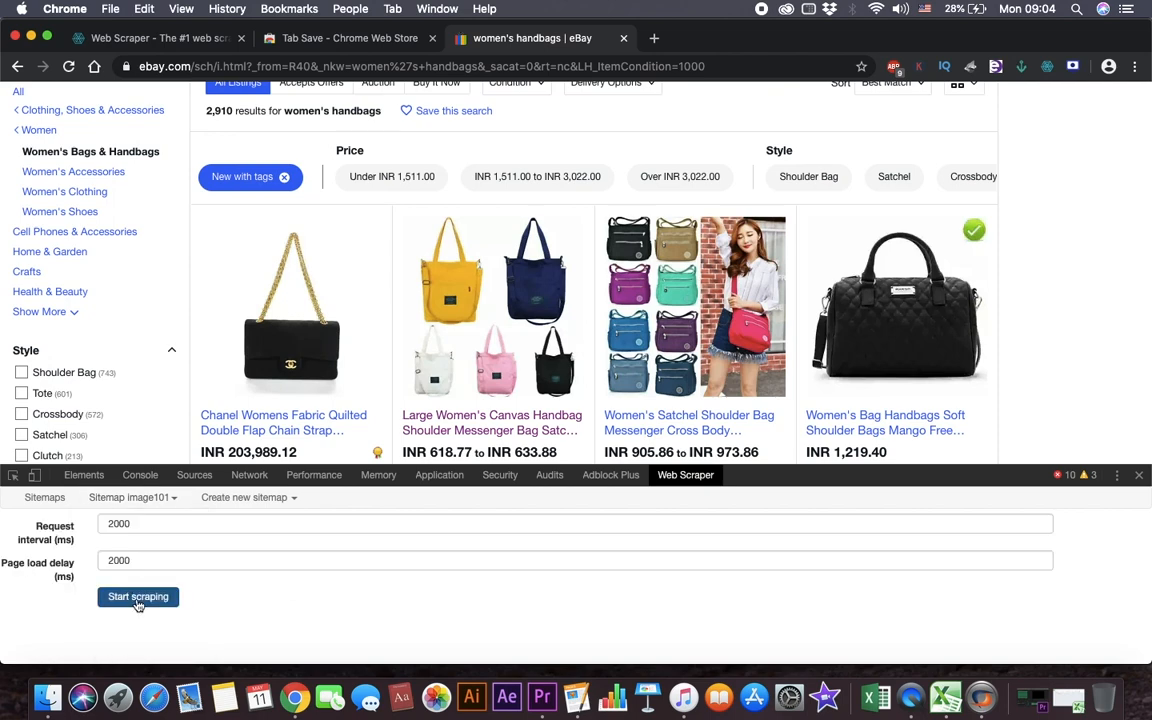
left_click(137, 601)
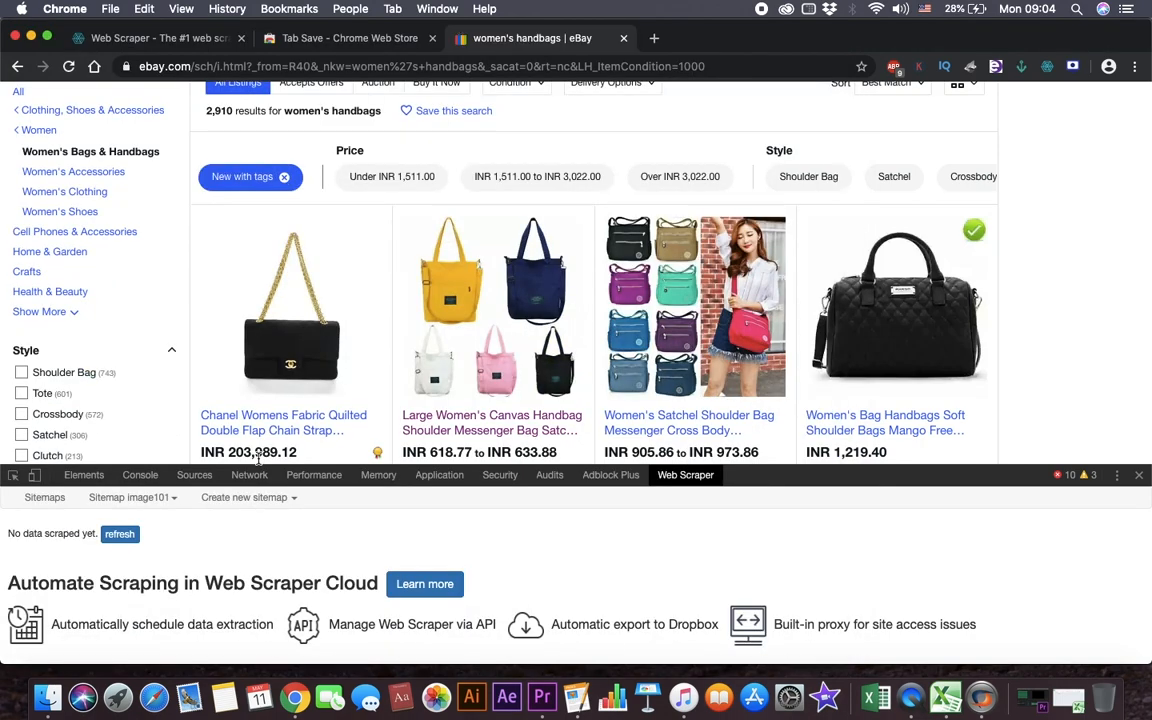
left_click(119, 533)
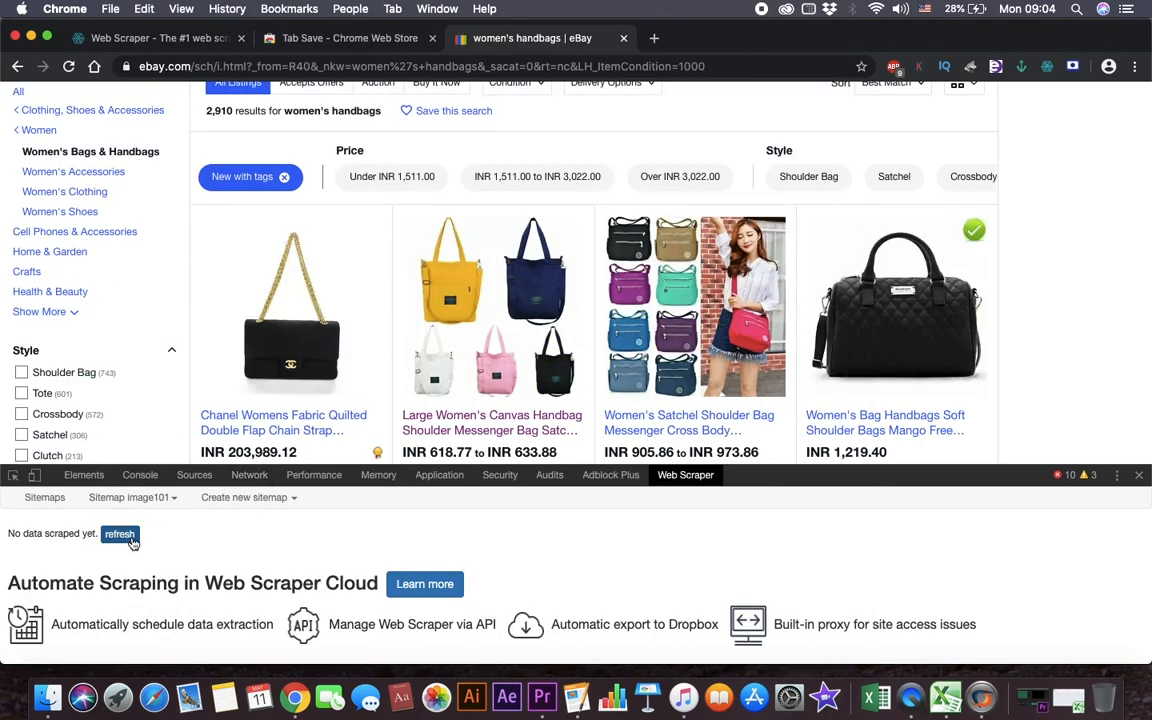
scroll(372, 611, "down", 3)
scroll(372, 611, "down", 5)
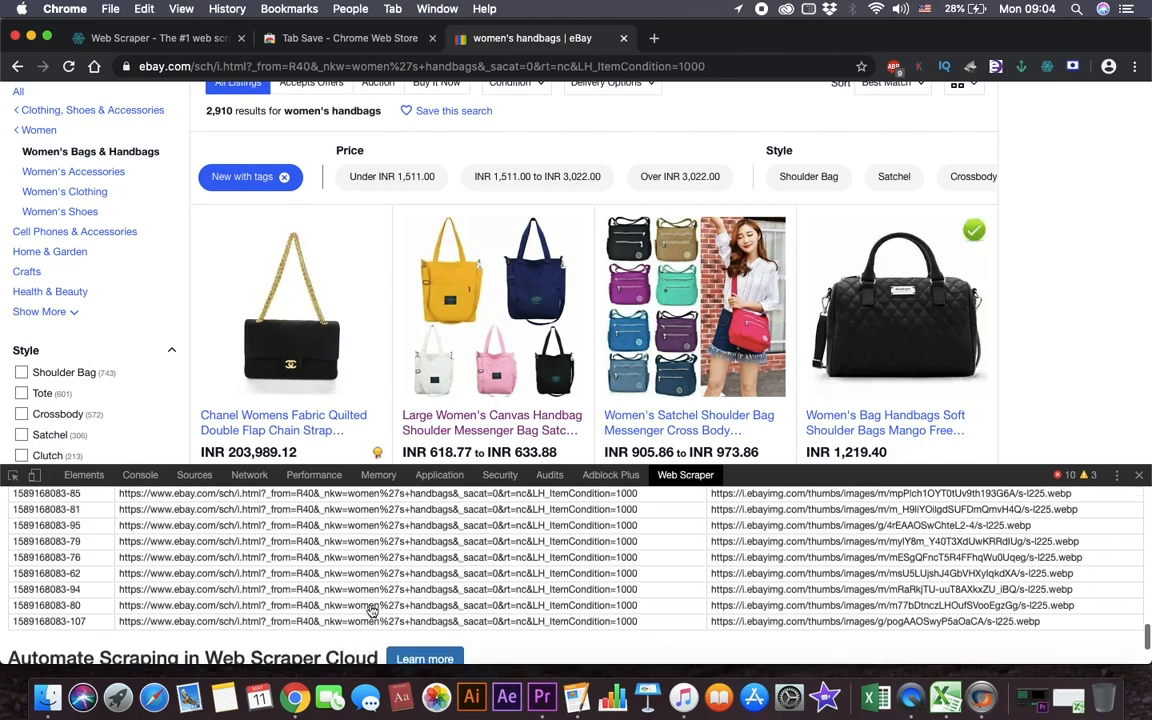
Export the image101 sitemap's scraped data as CSV and download the generated file
scroll(915, 565, "up", 10)
scroll(915, 563, "down", 4)
scroll(915, 563, "up", 5)
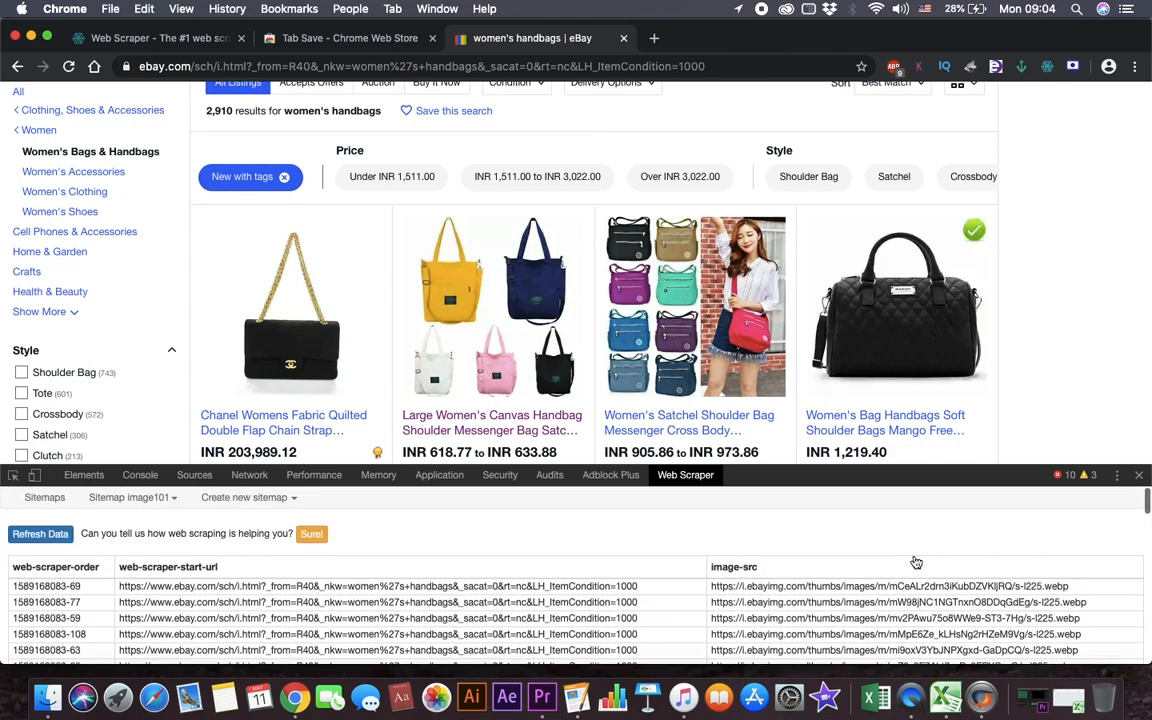
left_click(130, 497)
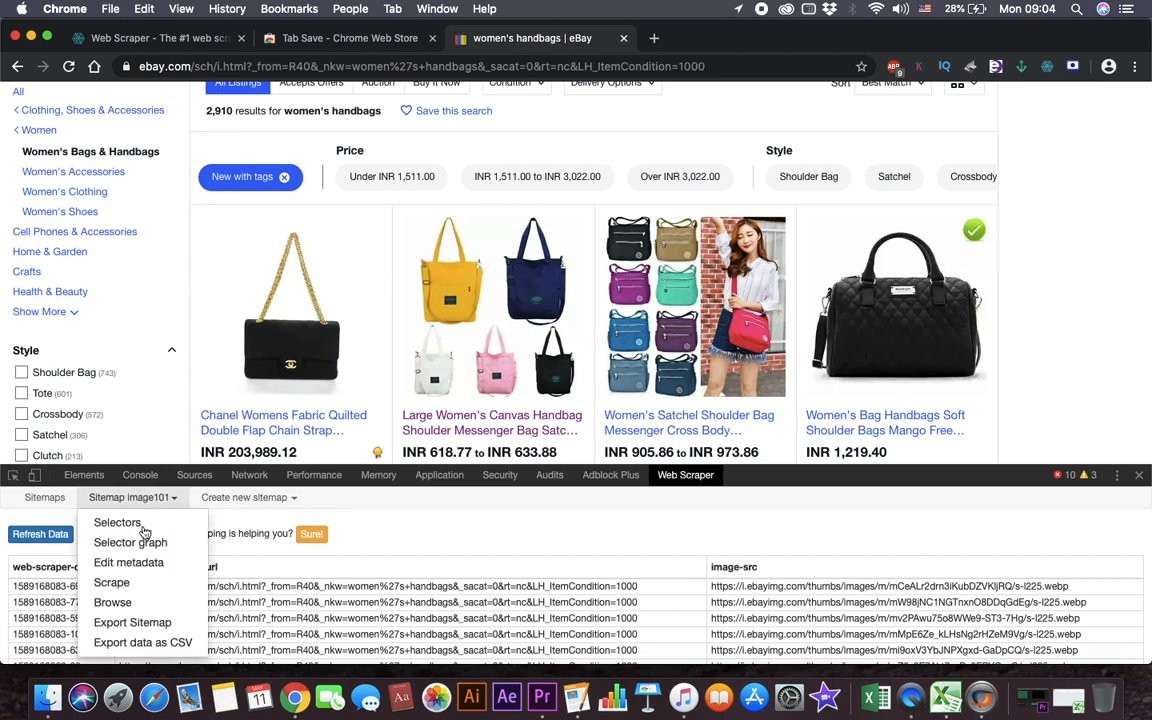
left_click(148, 642)
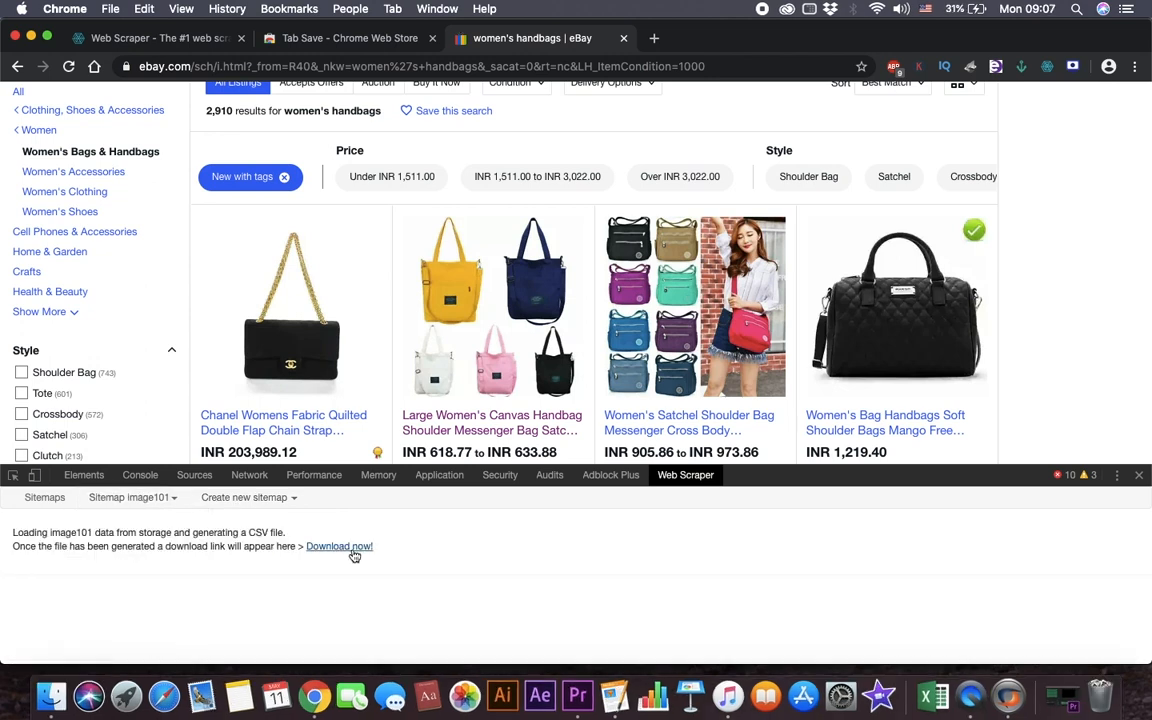
left_click(352, 547)
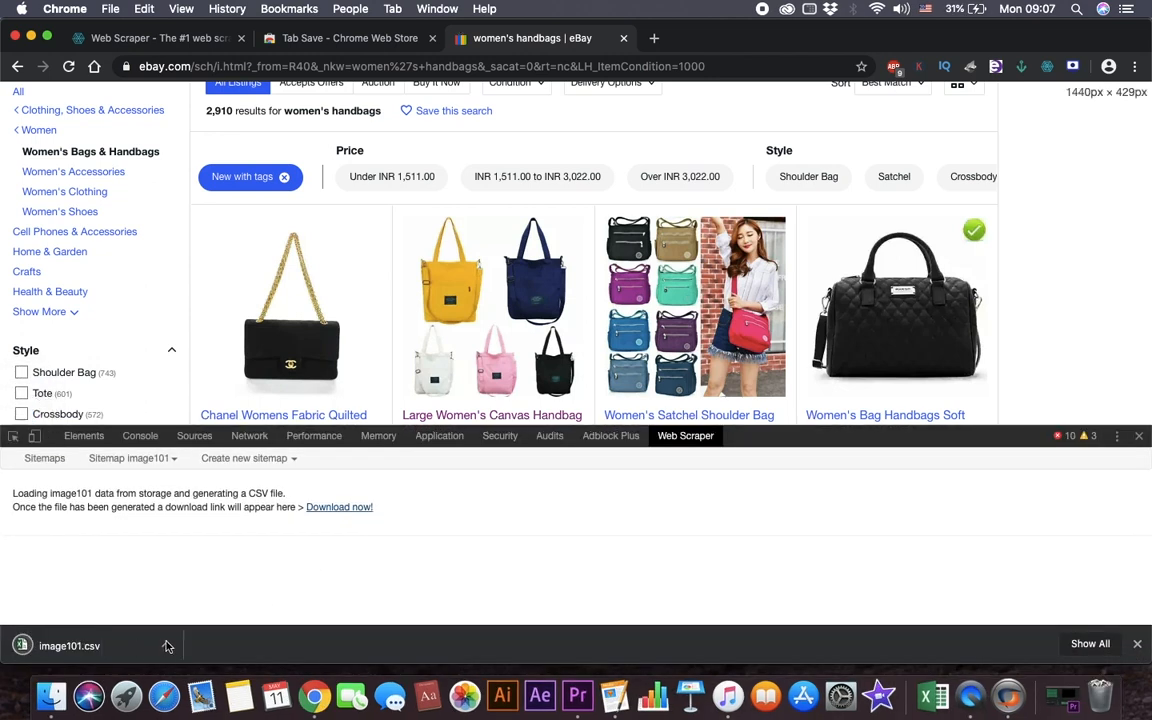
Show the downloaded image101.csv in Finder and open it with Microsoft Excel 2010
left_click(166, 646)
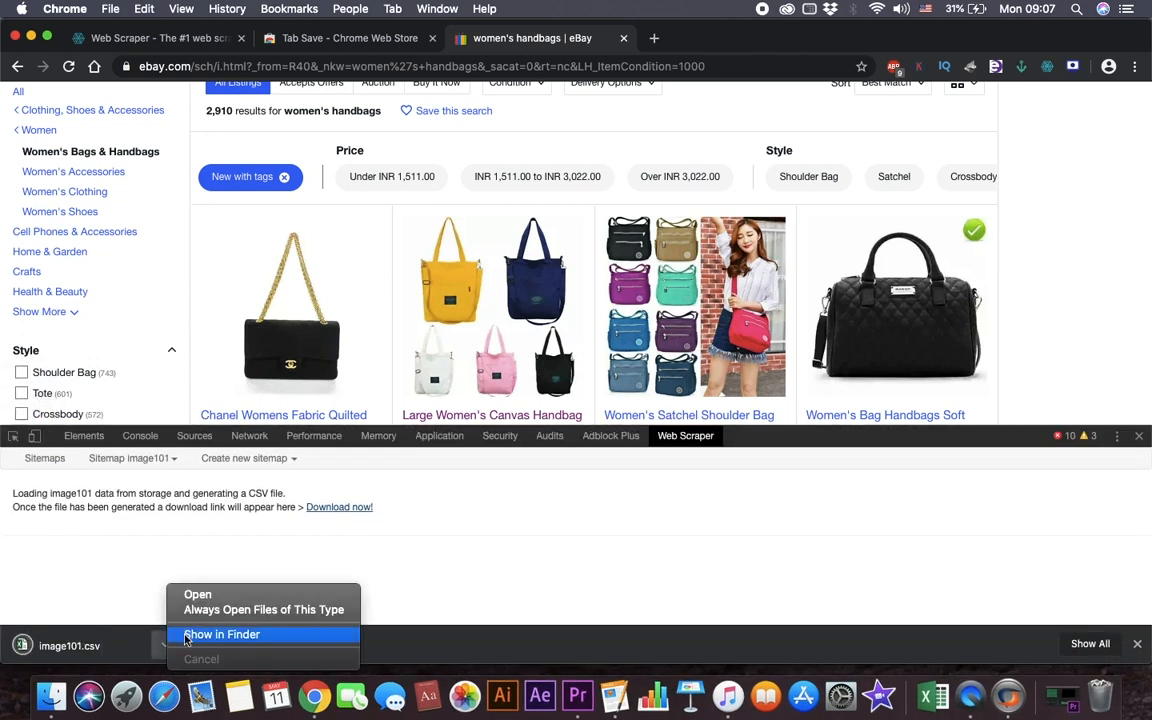
left_click(190, 631)
right_click(296, 147)
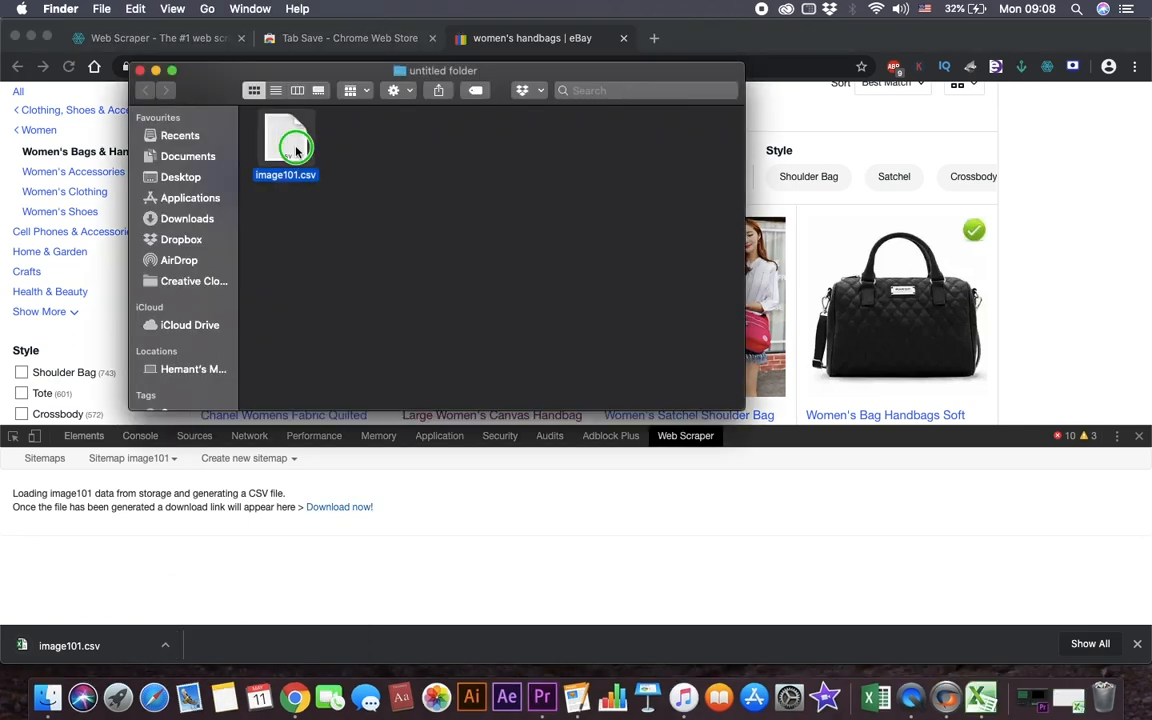
mouse_move(325, 175)
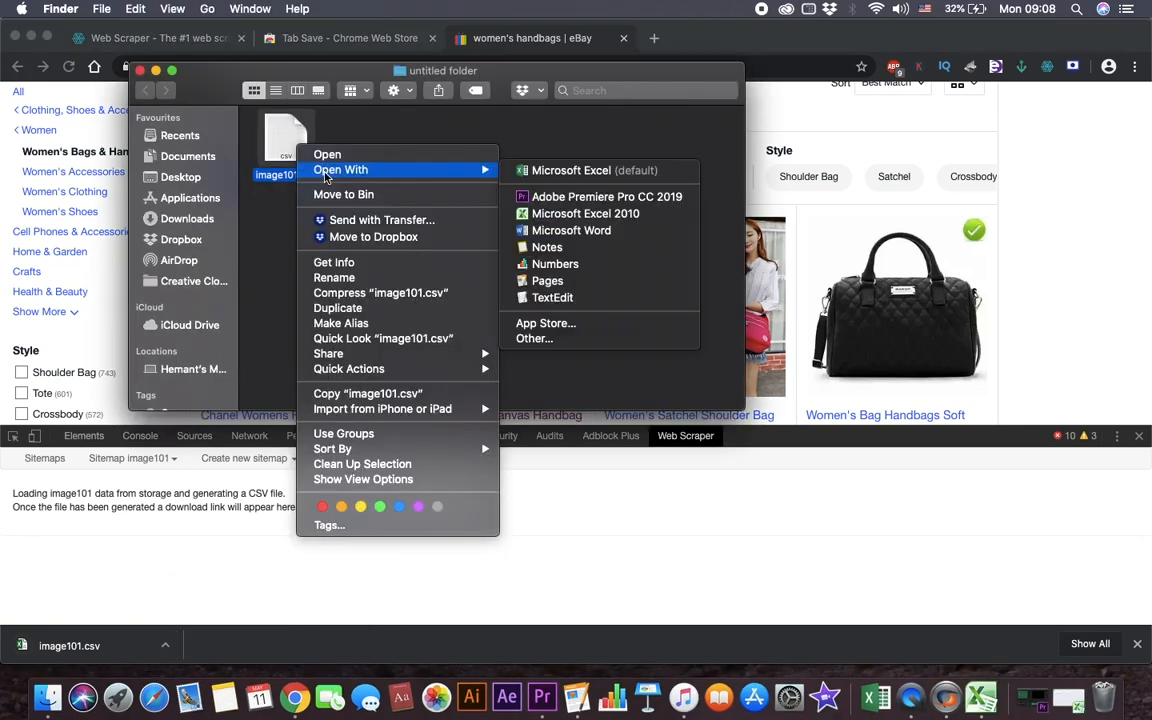
left_click(556, 216)
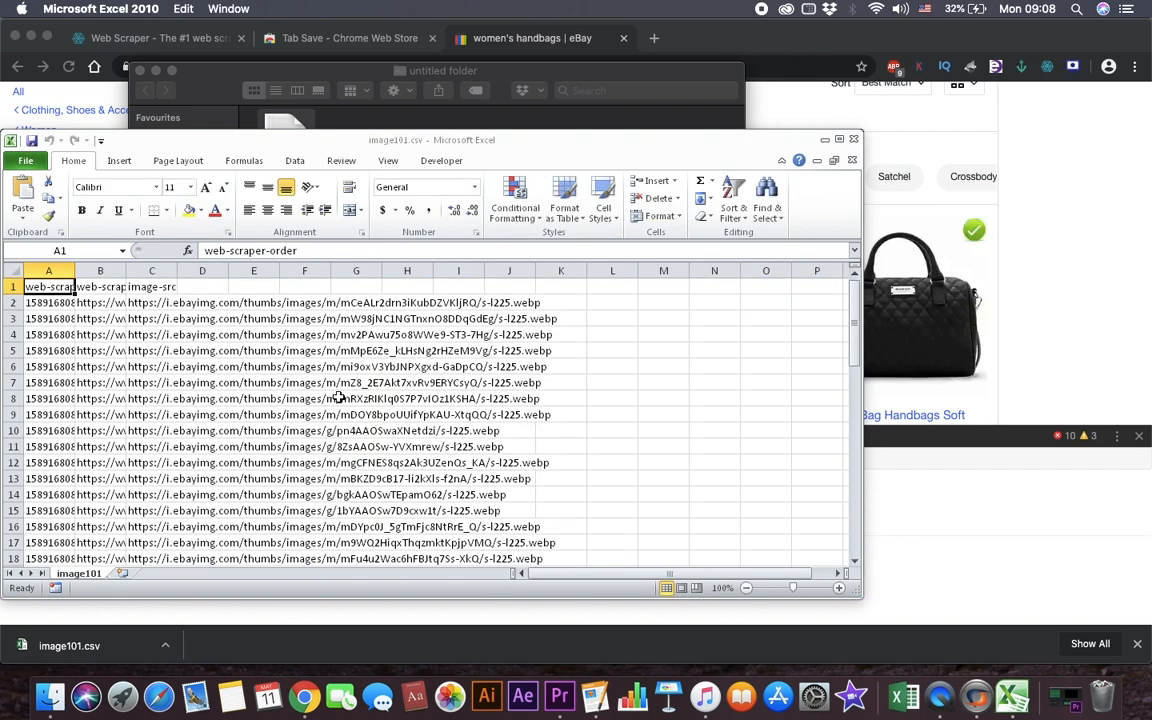
Auto-fit the image-src column's width and copy the last image URL, in cell C57
left_click(160, 304)
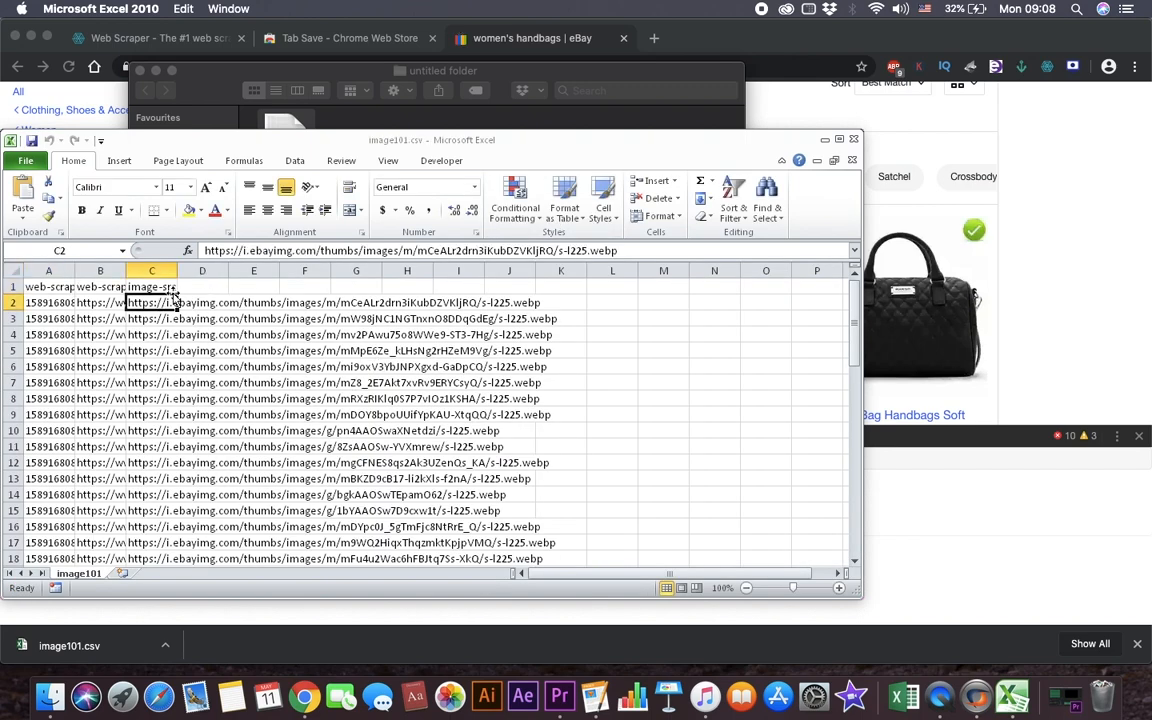
double_click(177, 271)
scroll(230, 380, "down", 18)
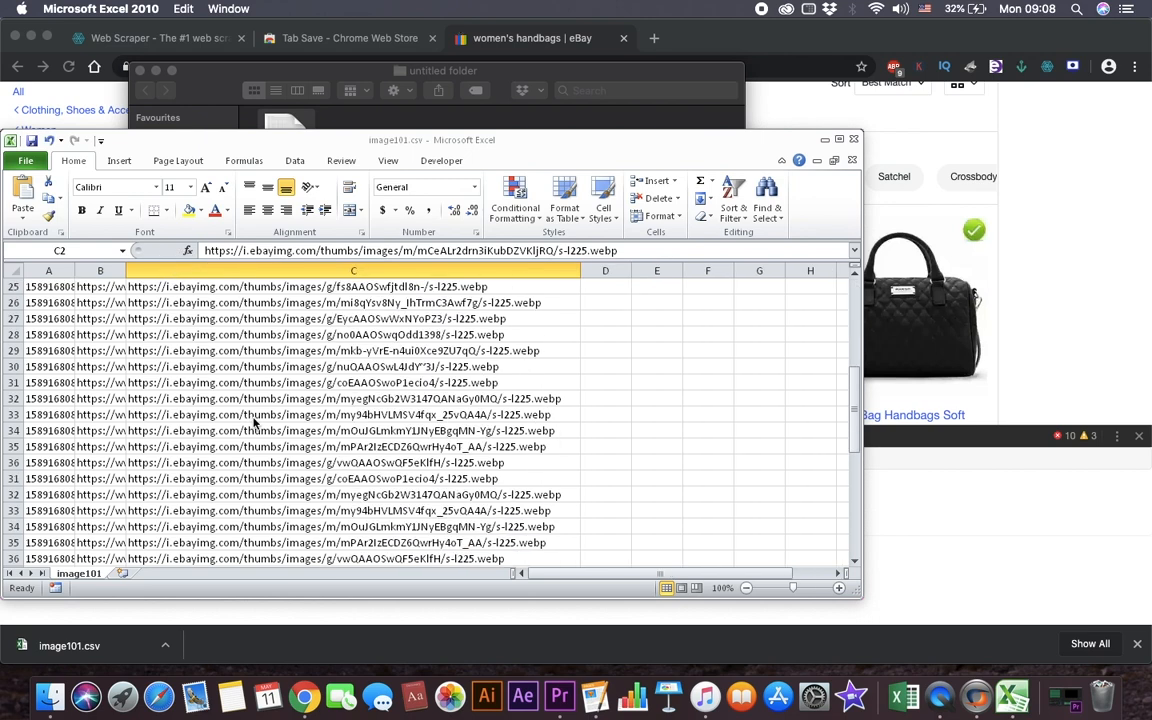
scroll(257, 440, "up", 3)
left_click(258, 462)
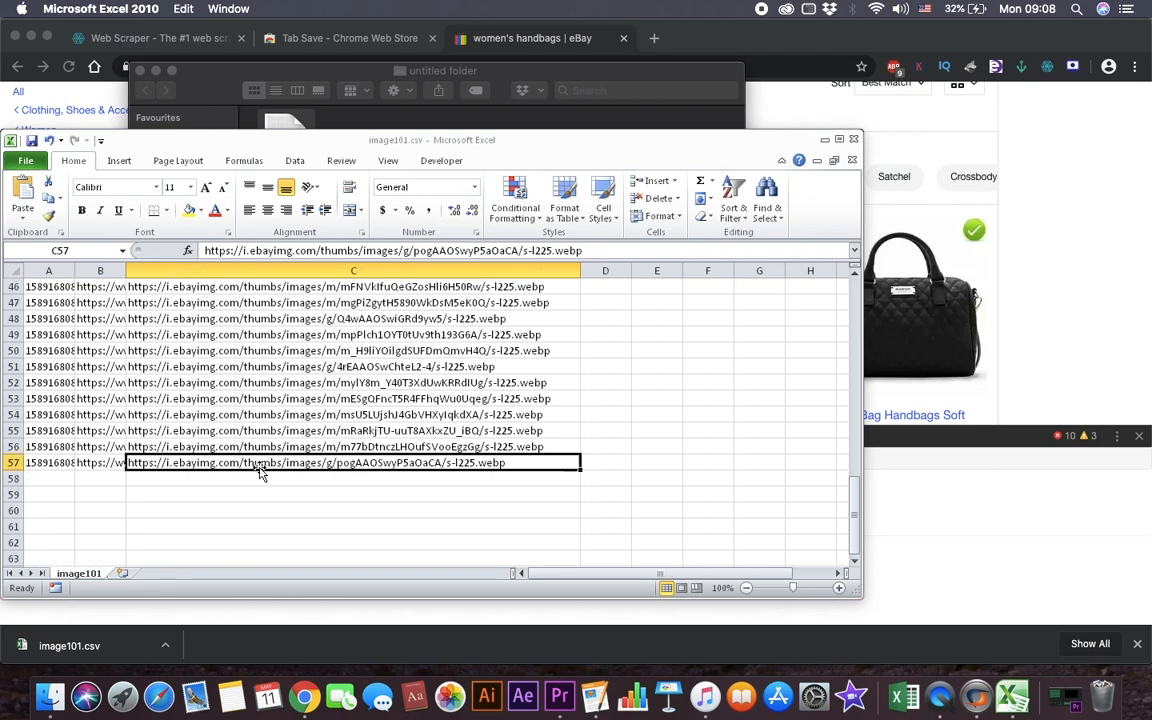
key("ctrl+c")
Switch to Chrome and load the copied image URL in a new tab
left_click(695, 43)
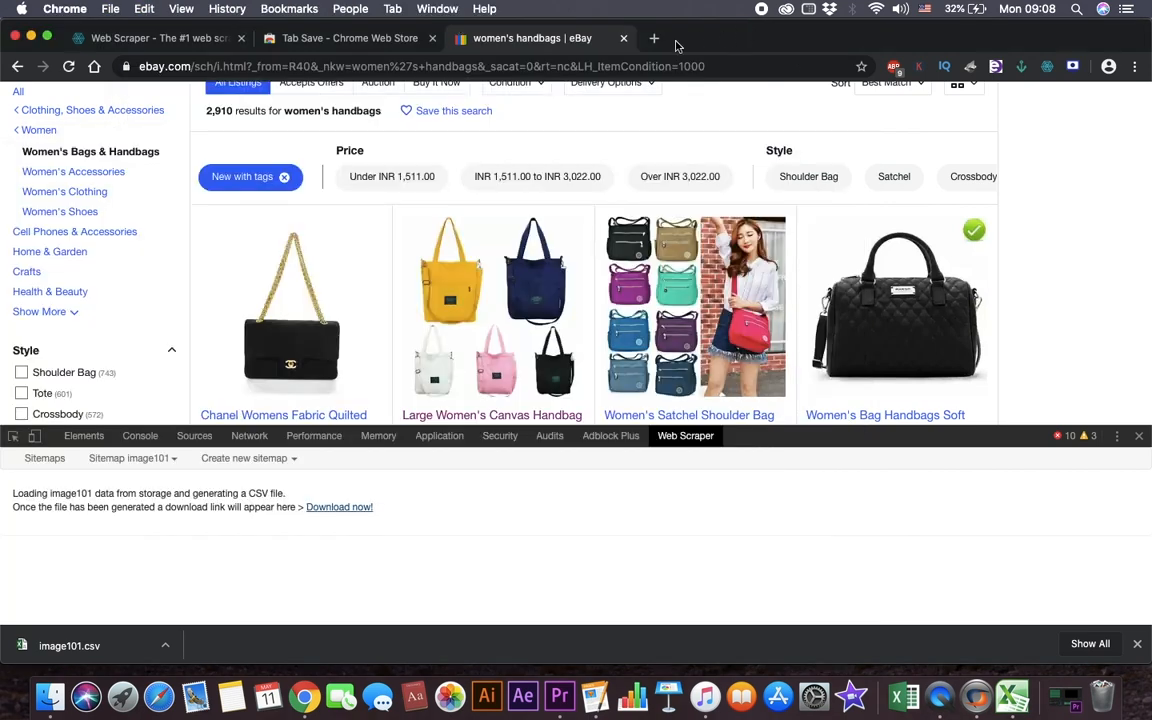
left_click(655, 39)
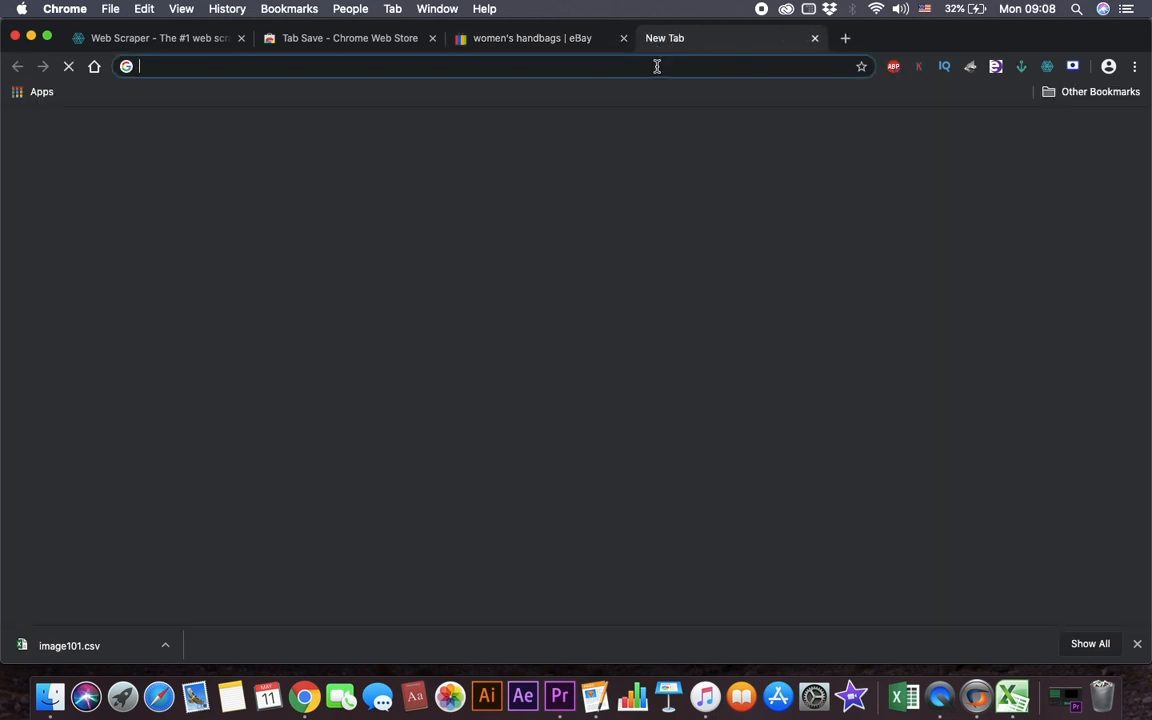
key("super+v")
key("Return")
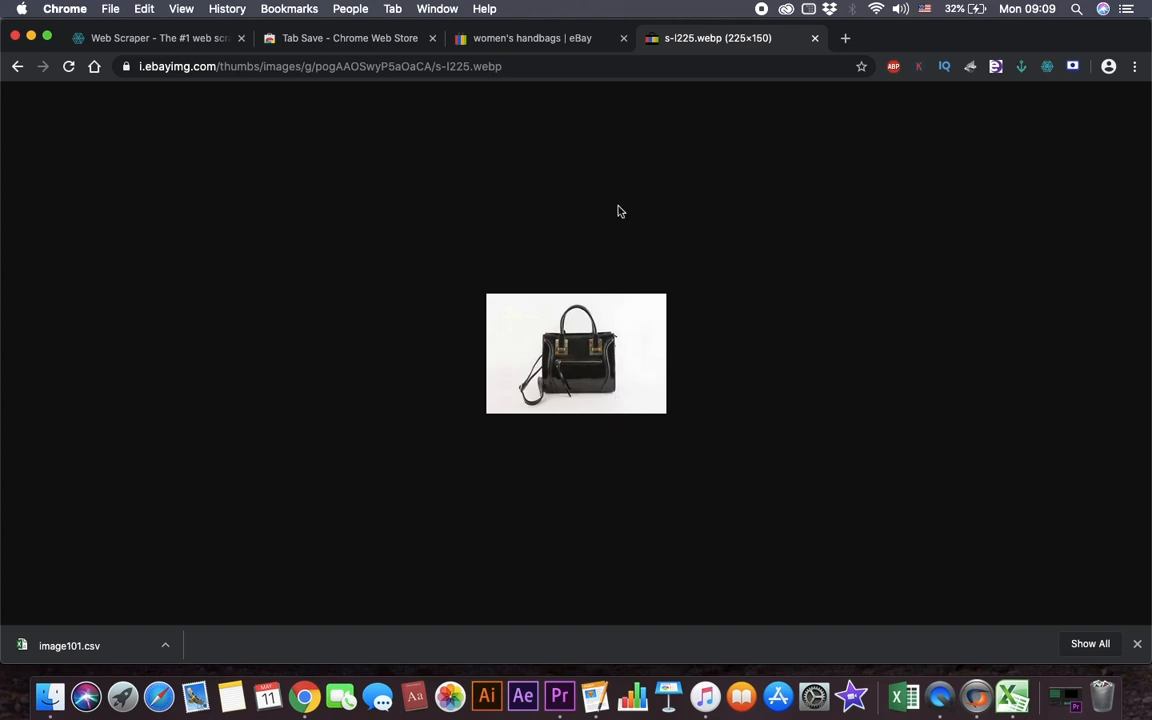
Compare the opened thumbnail image with the product pictures in the eBay handbag listings
left_click(533, 42)
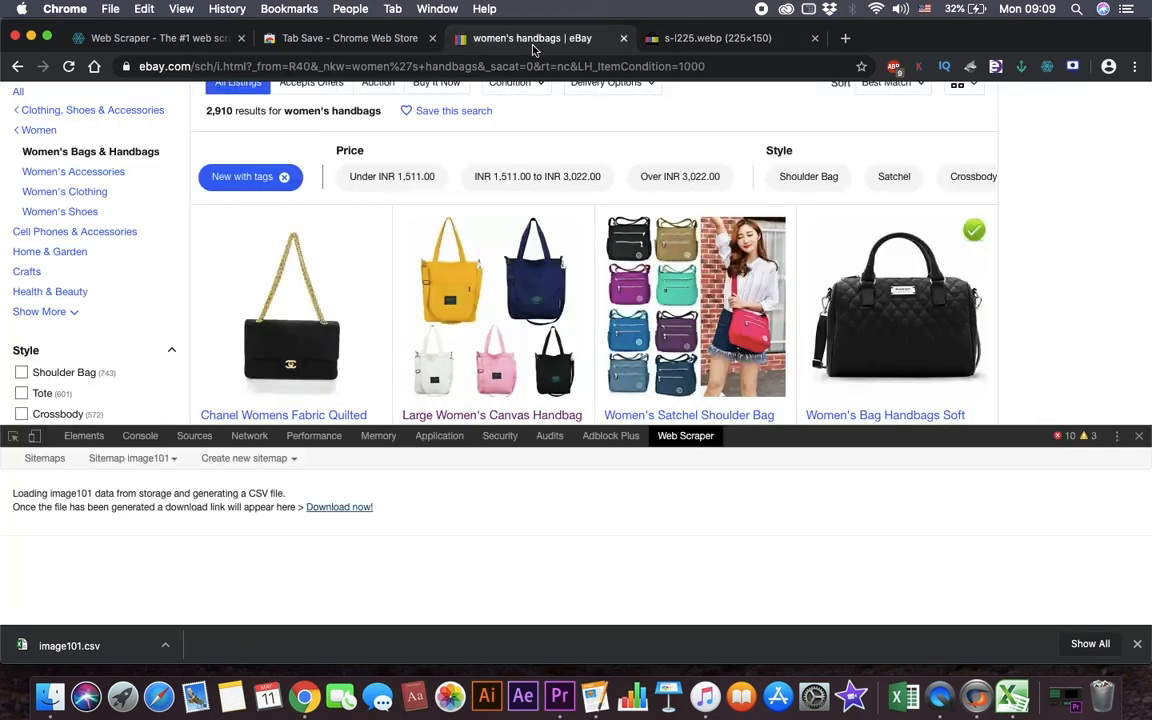
left_click(678, 39)
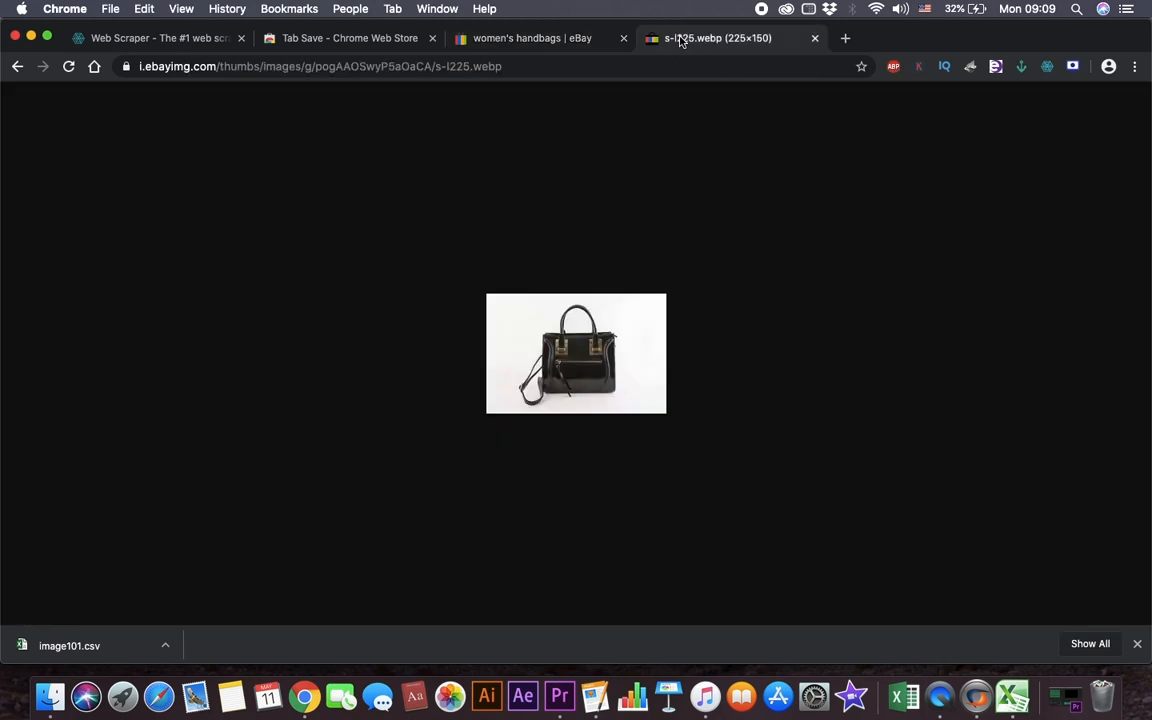
left_click(553, 45)
scroll(559, 272, "down", 5)
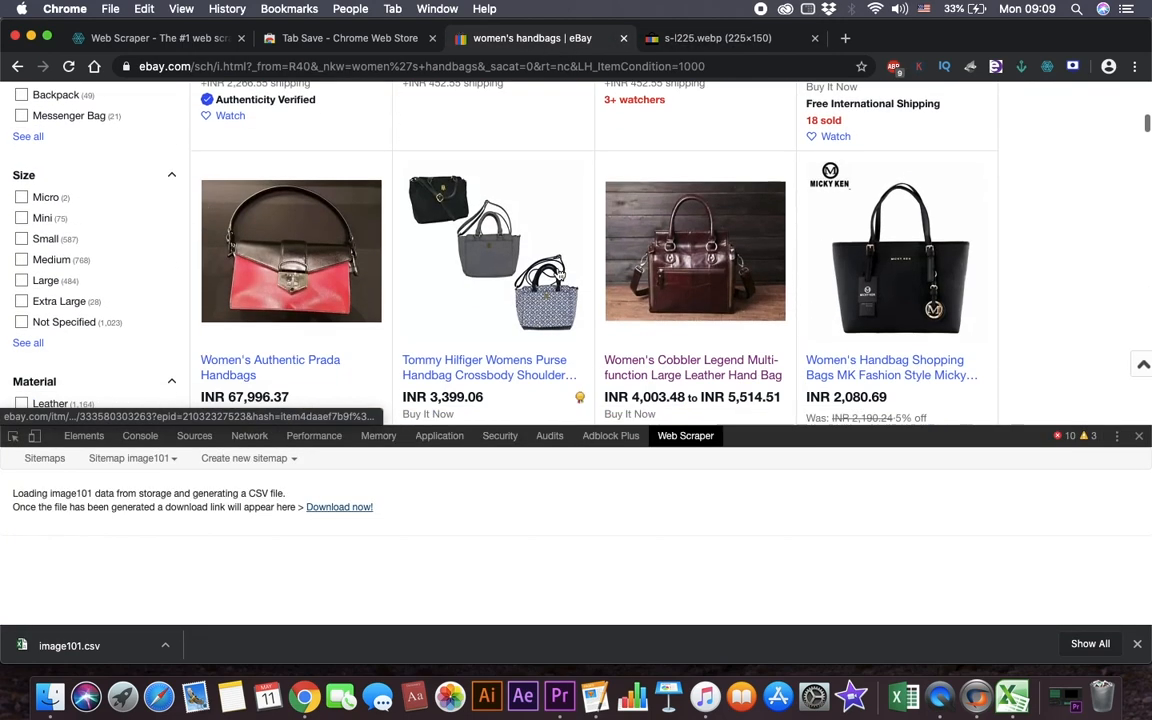
left_click(712, 38)
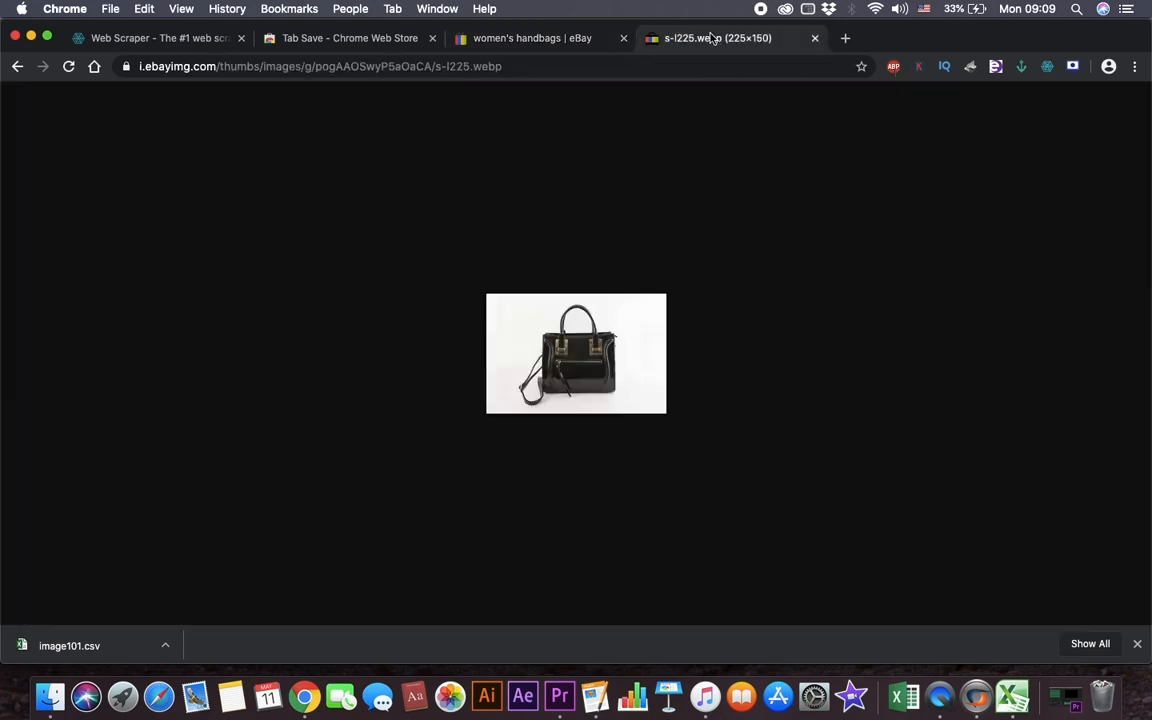
left_click(553, 42)
scroll(503, 316, "down", 5)
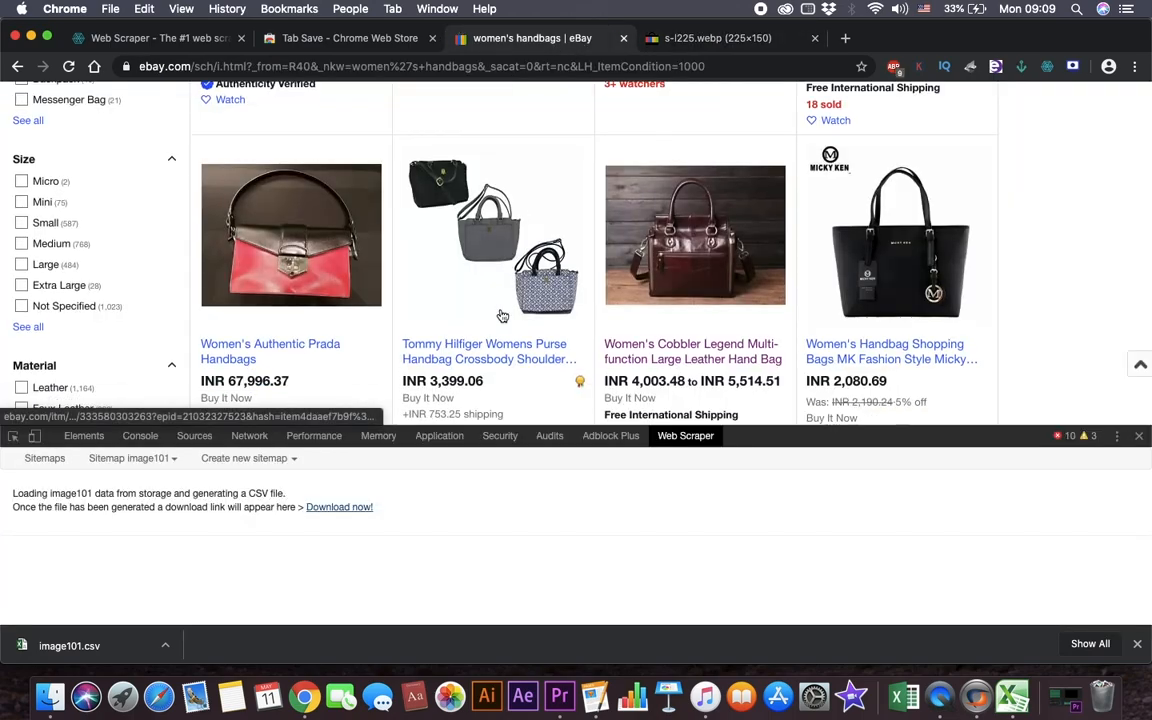
scroll(503, 316, "down", 5)
scroll(503, 316, "up", 8)
scroll(503, 316, "up", 10)
scroll(501, 314, "down", 5)
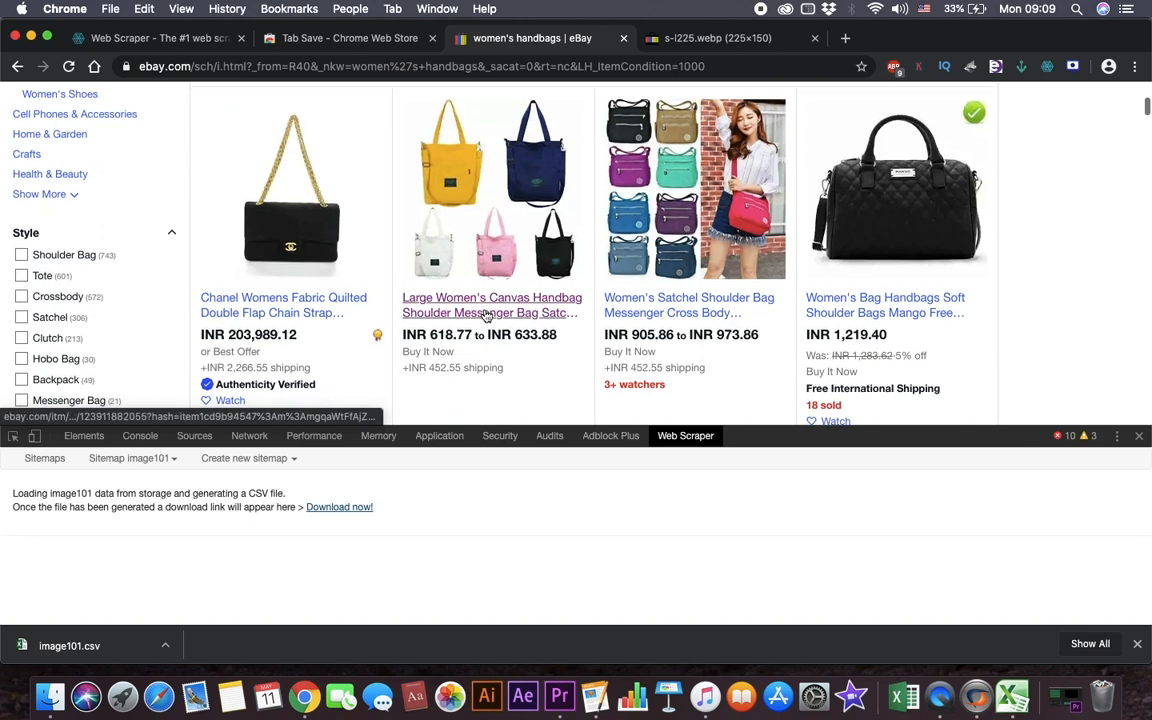
Open the Chanel quilted double flap handbag listing, enlarge its main picture and view that image in a new tab
left_click(304, 246)
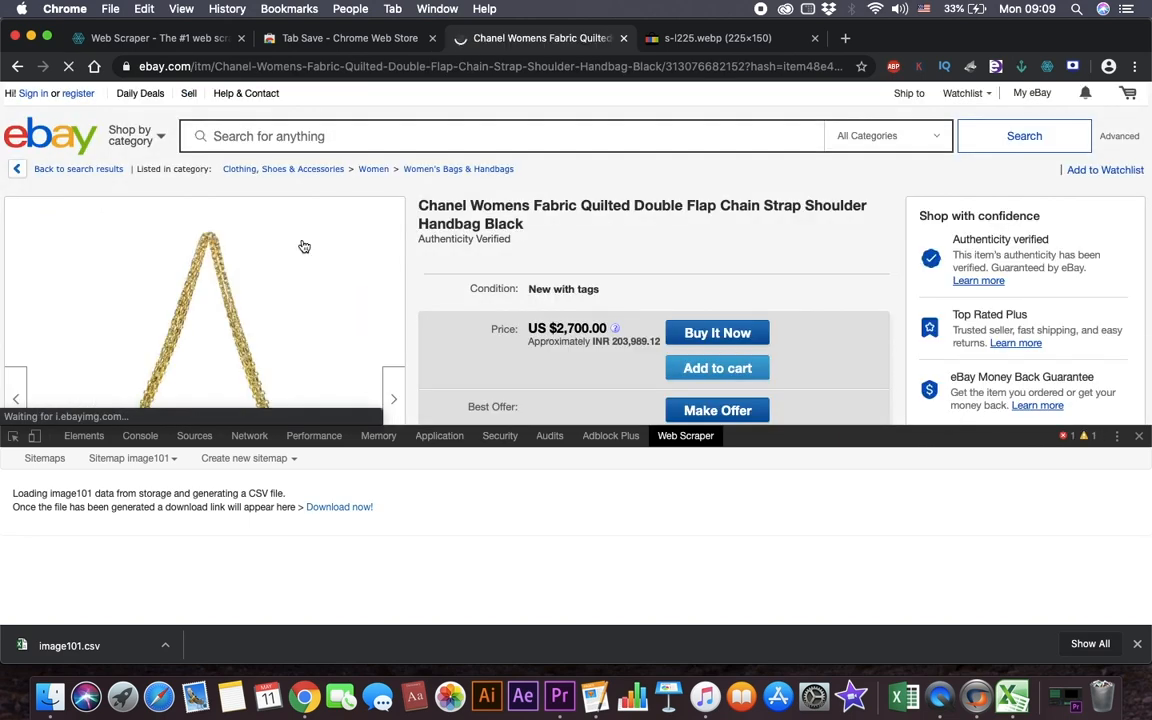
scroll(260, 336, "down", 3)
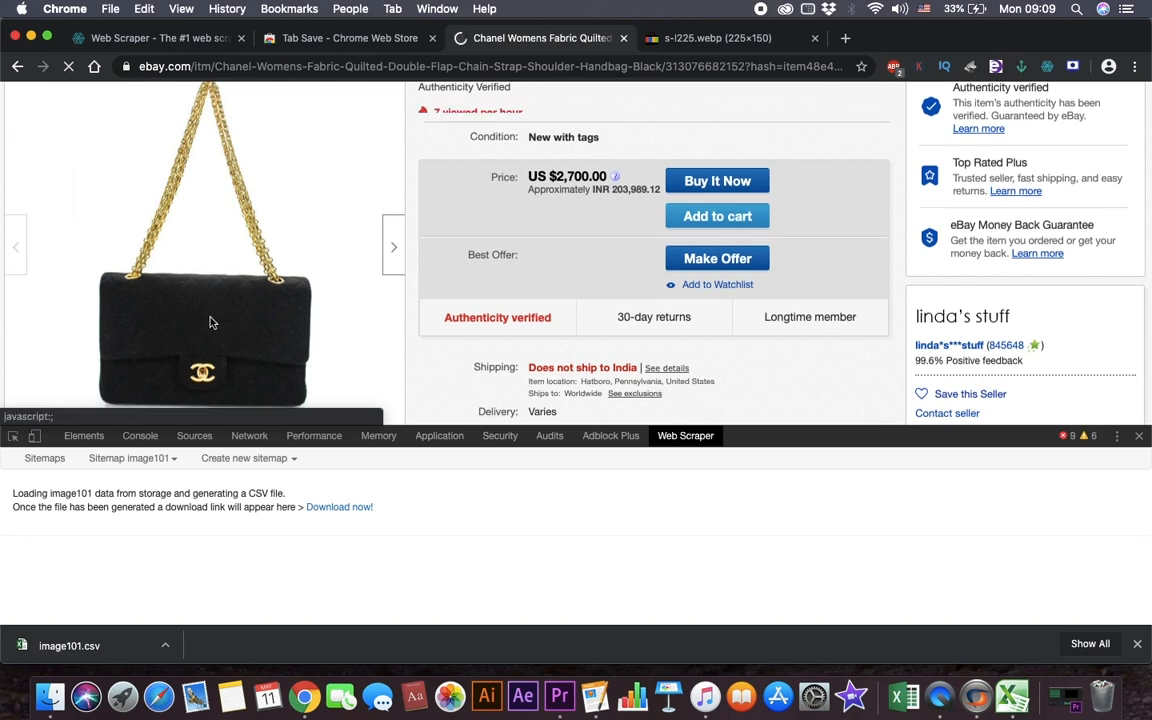
left_click(212, 320)
right_click(588, 247)
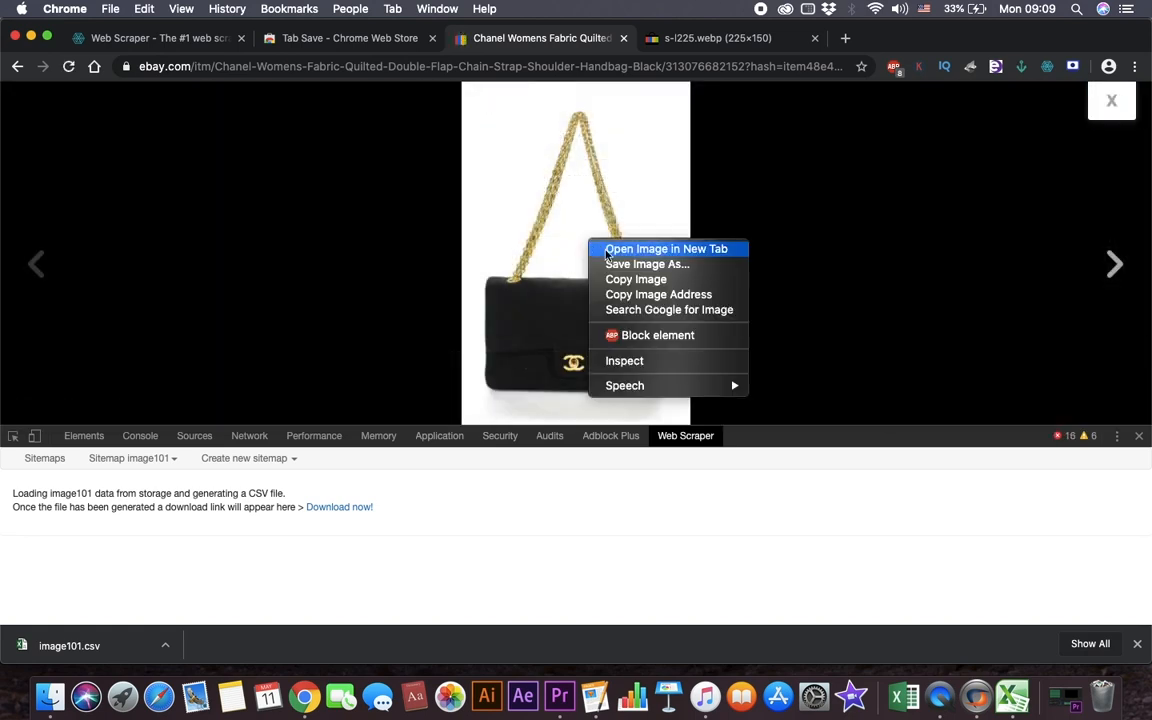
left_click(642, 249)
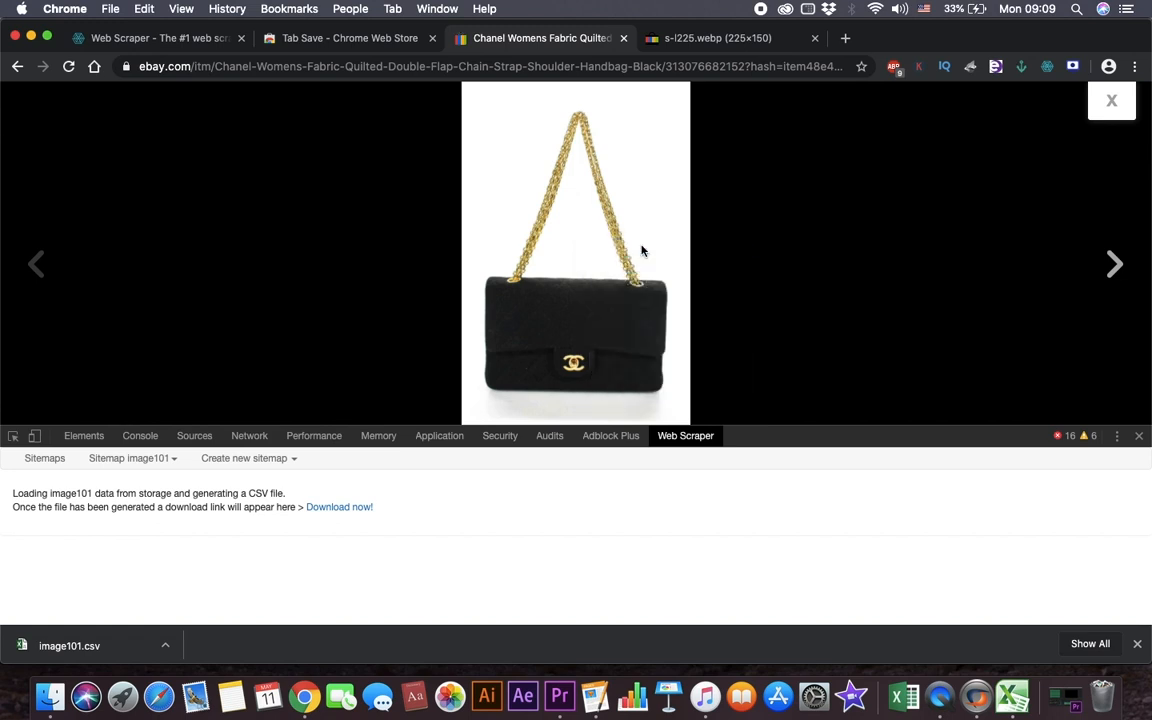
left_click(736, 40)
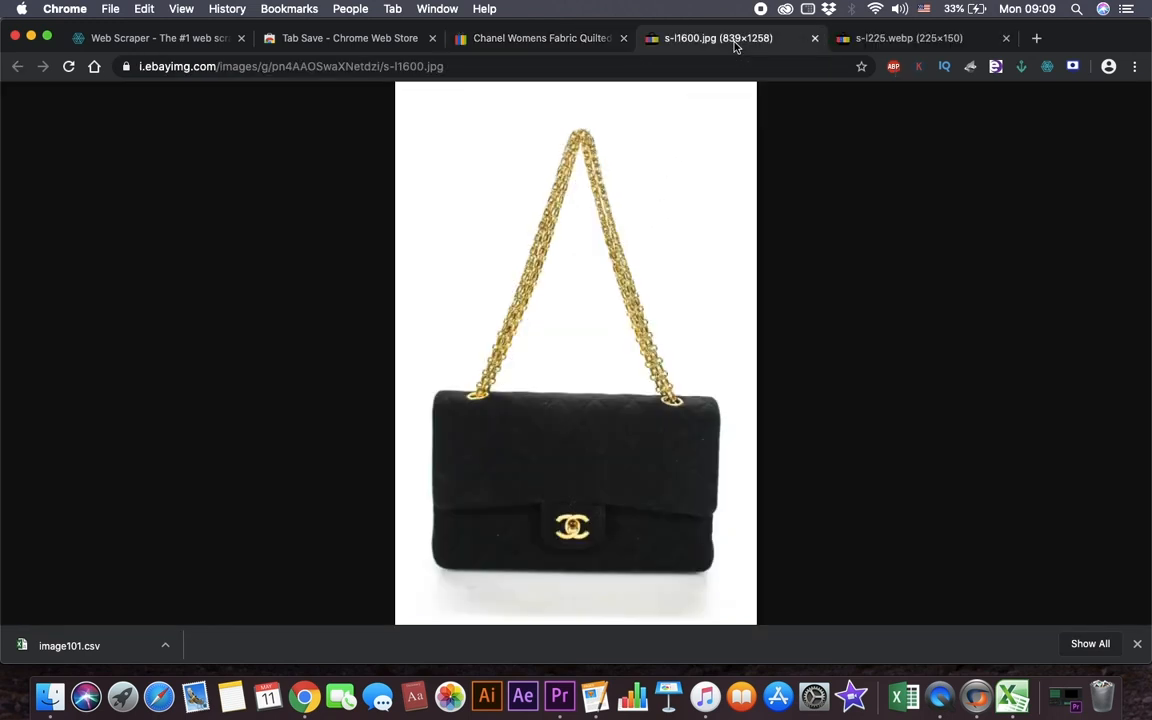
Compare the file name endings of the full-size Chanel image URL and the scraped thumbnail URL
left_click(671, 72)
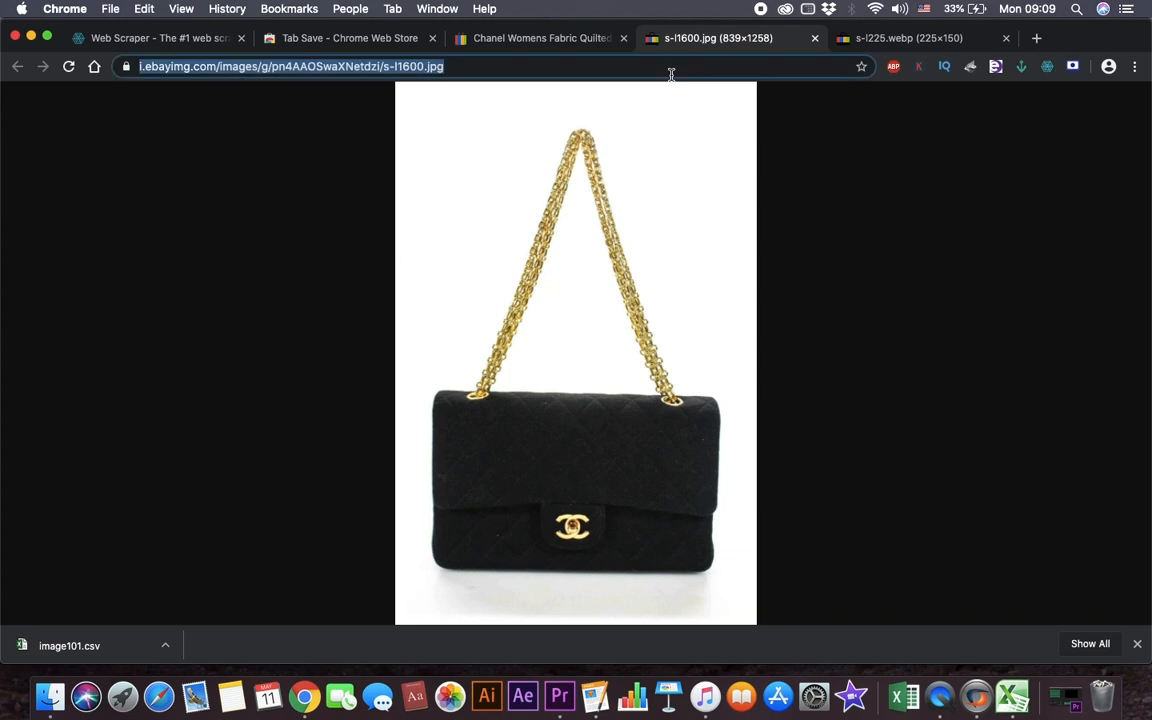
left_click(861, 42)
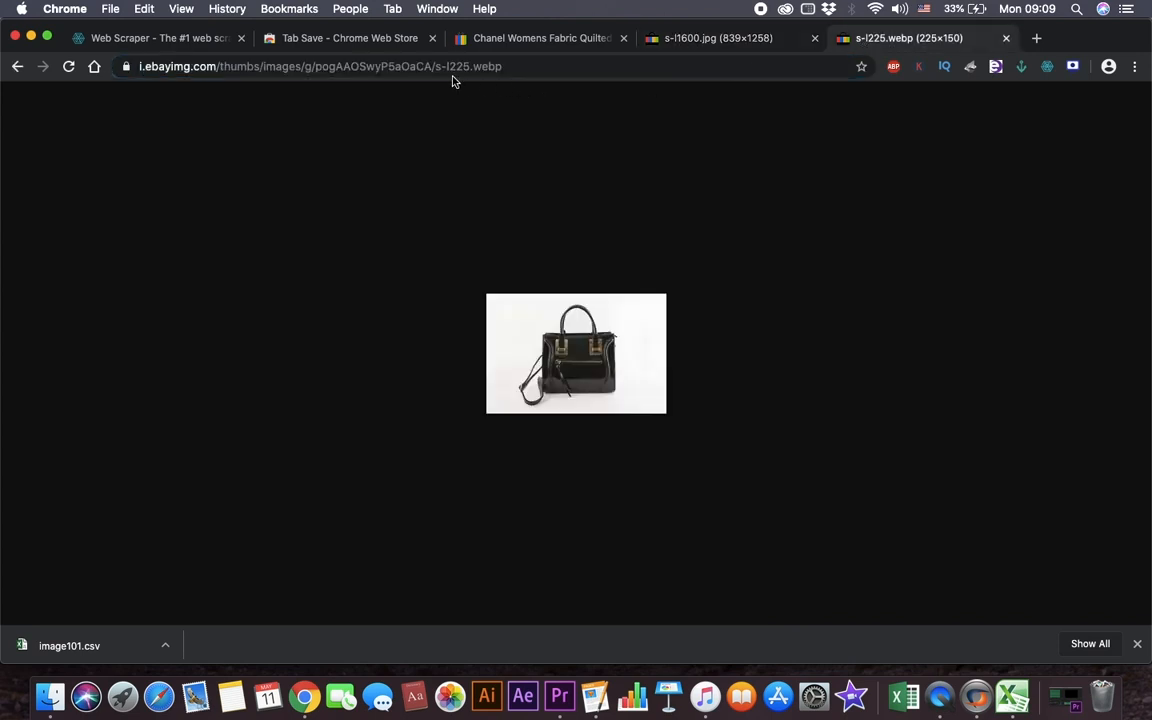
left_click(440, 67)
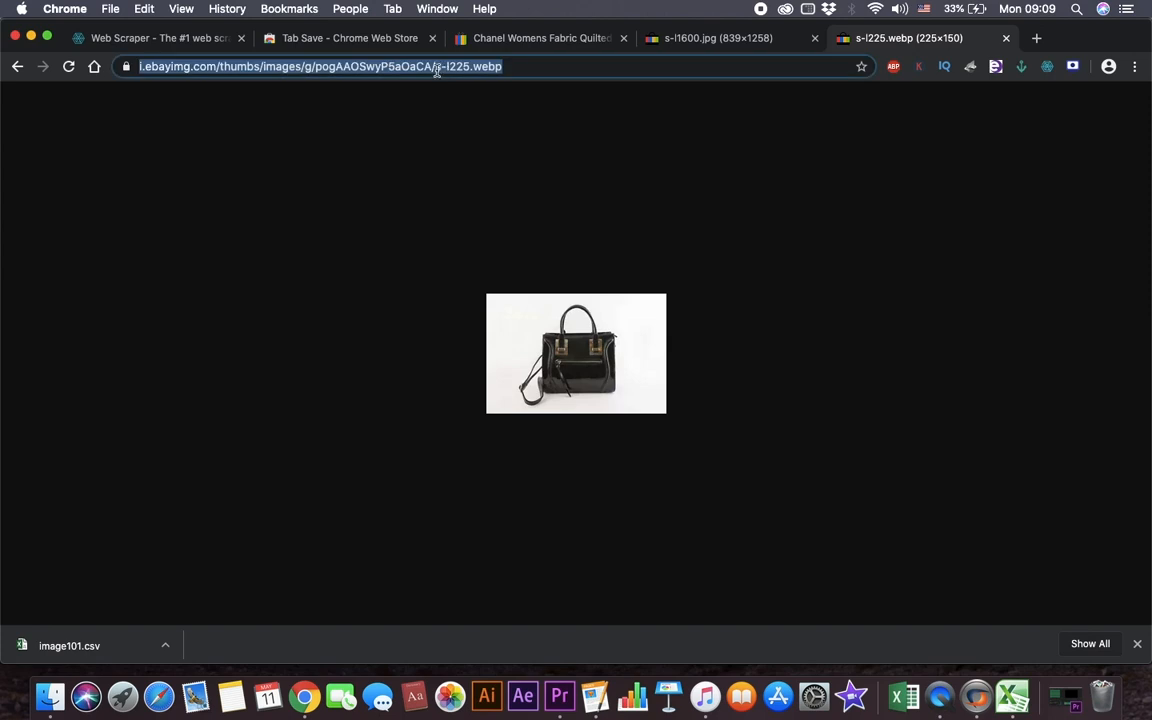
left_click(437, 70)
left_click_drag(558, 66, 473, 66)
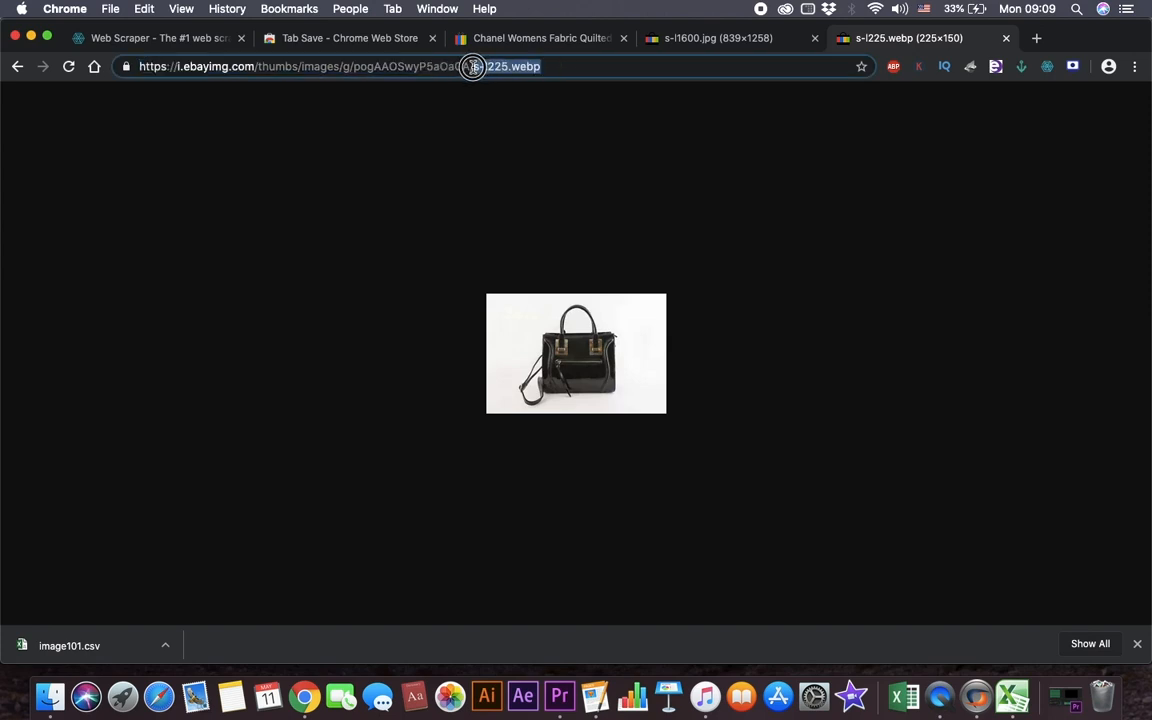
left_click(724, 38)
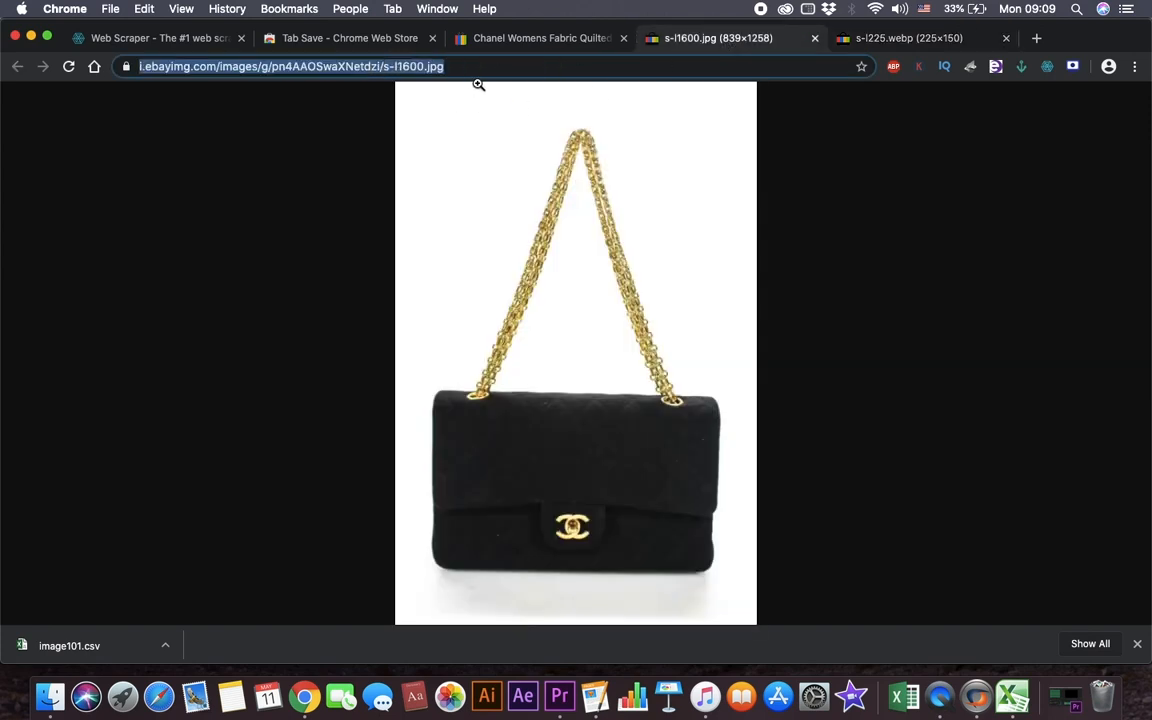
left_click(431, 62)
left_click_drag(511, 66, 421, 66)
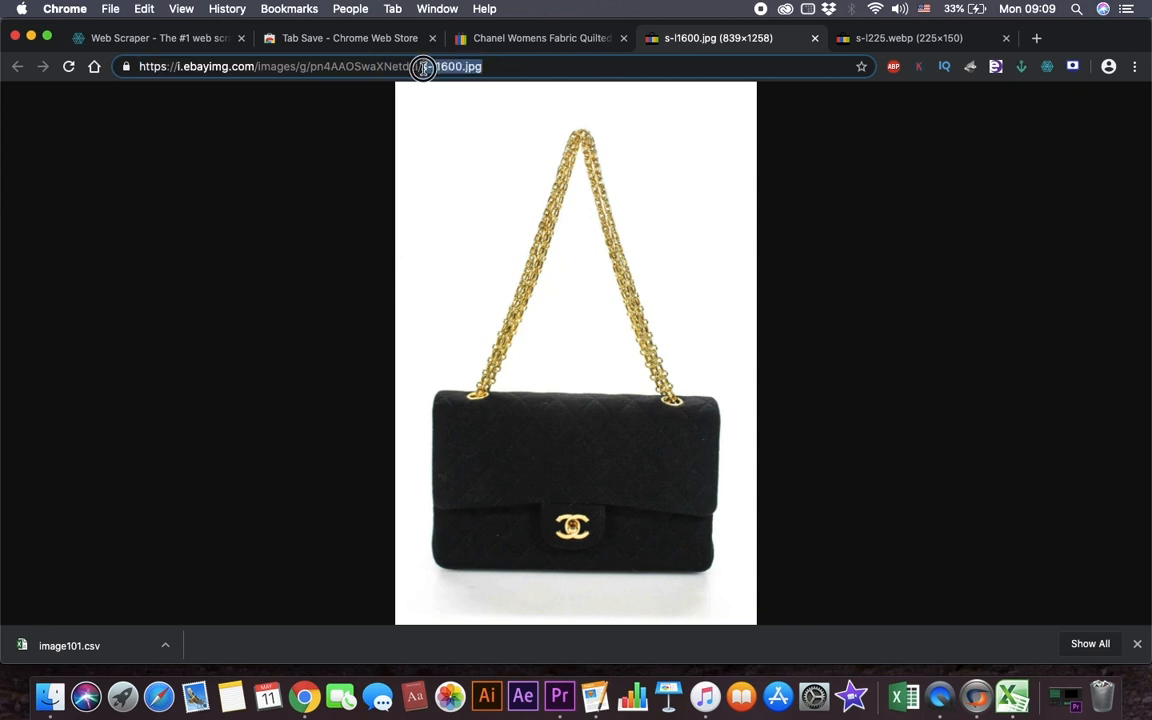
Change the file name ending of the scraped thumbnail URL to s-l1600.jpg and load the image
left_click(955, 39)
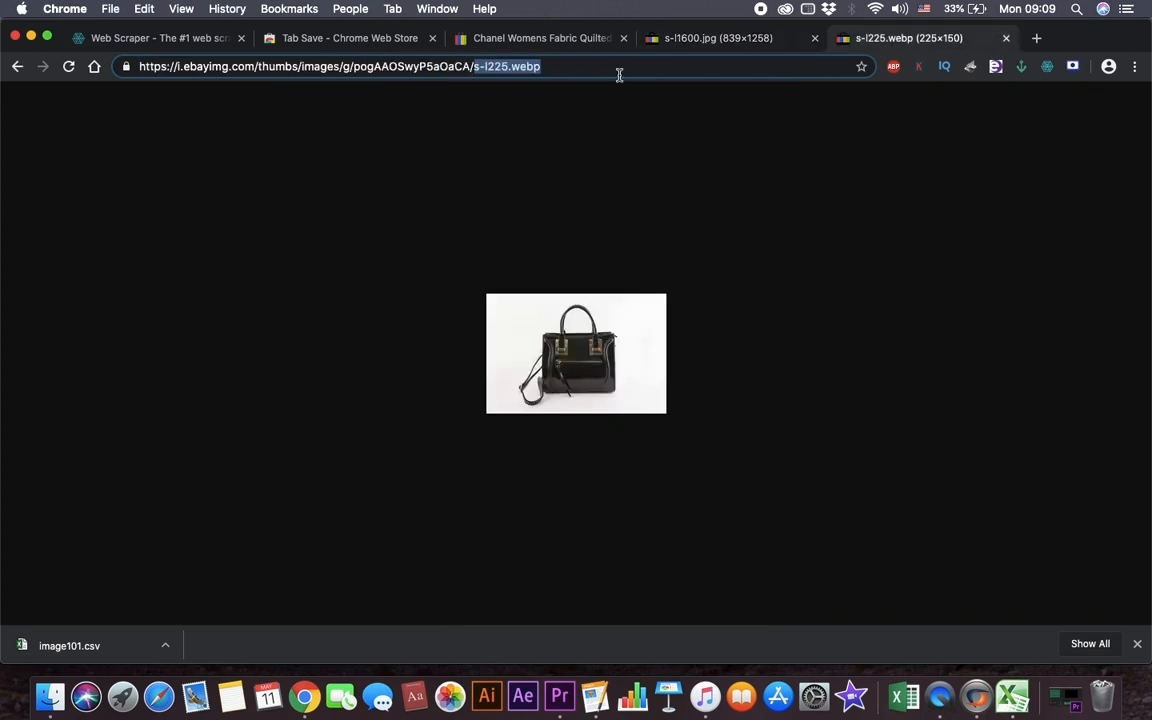
left_click(586, 67)
key("BackSpace")
key("BackSpace")
key("BackSpace")
key("BackSpace")
key("BackSpace")
key("BackSpace")
key("BackSpace")
key("BackSpace")
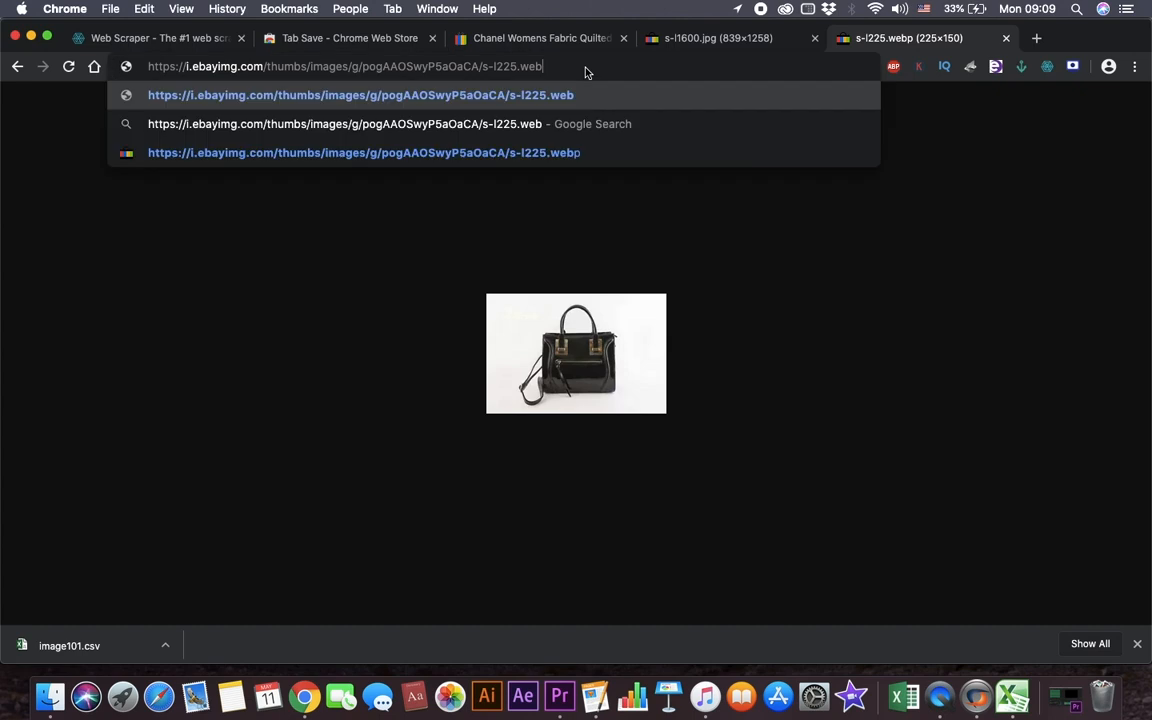
type("1")
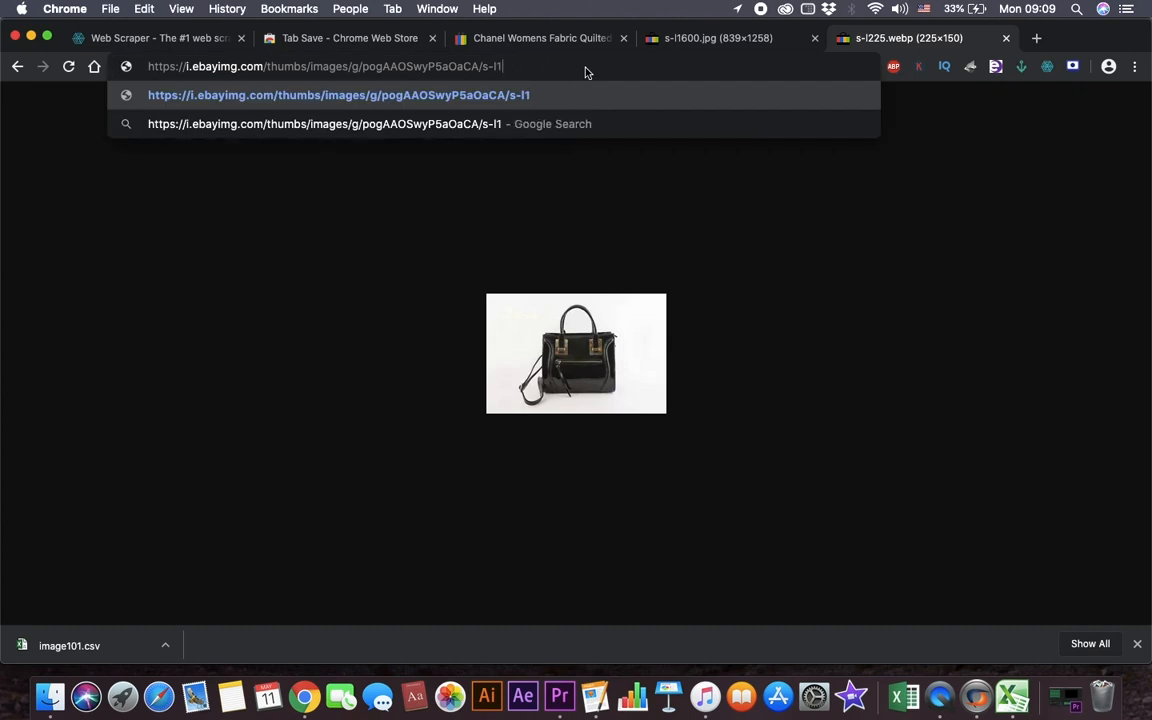
type("600.jpg")
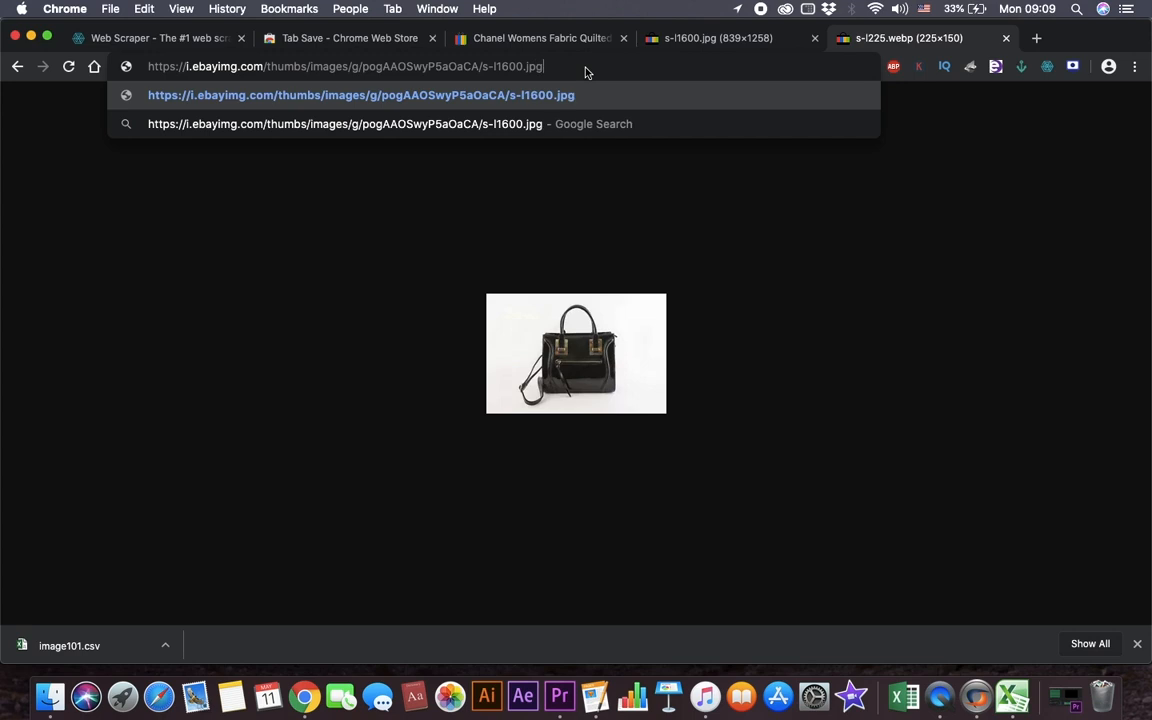
key("Return")
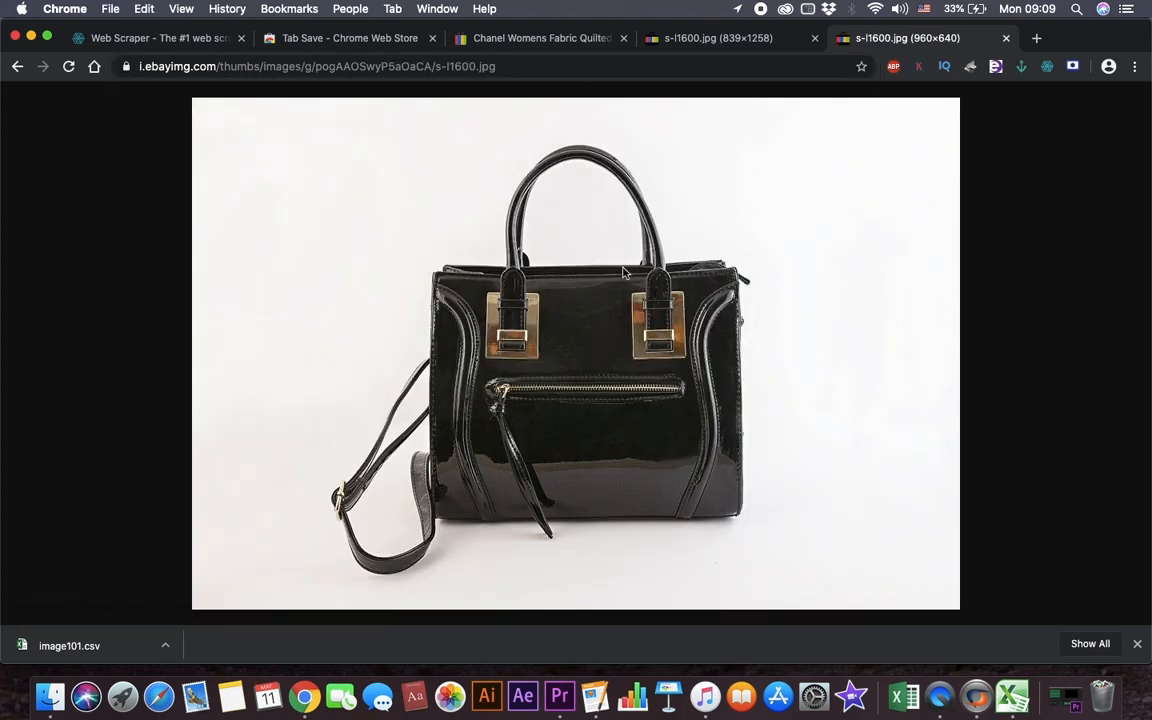
Compare the edited image URL with the full-size Chanel image URL
left_click(509, 69)
left_click(722, 40)
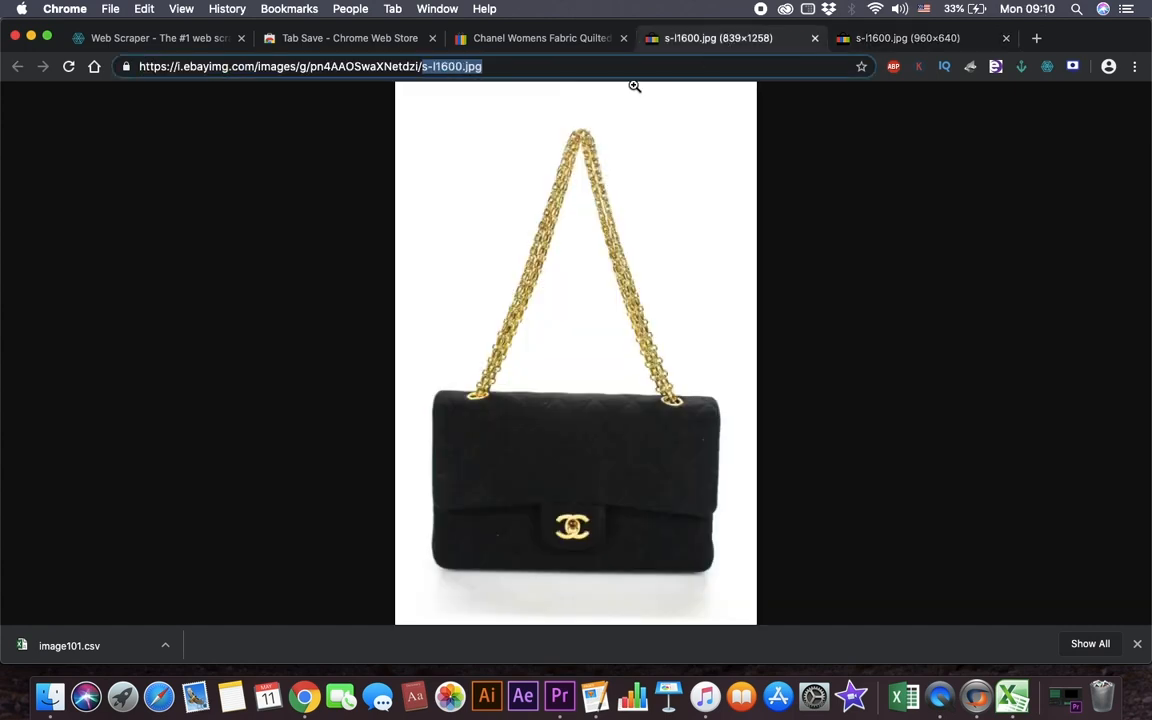
left_click(912, 37)
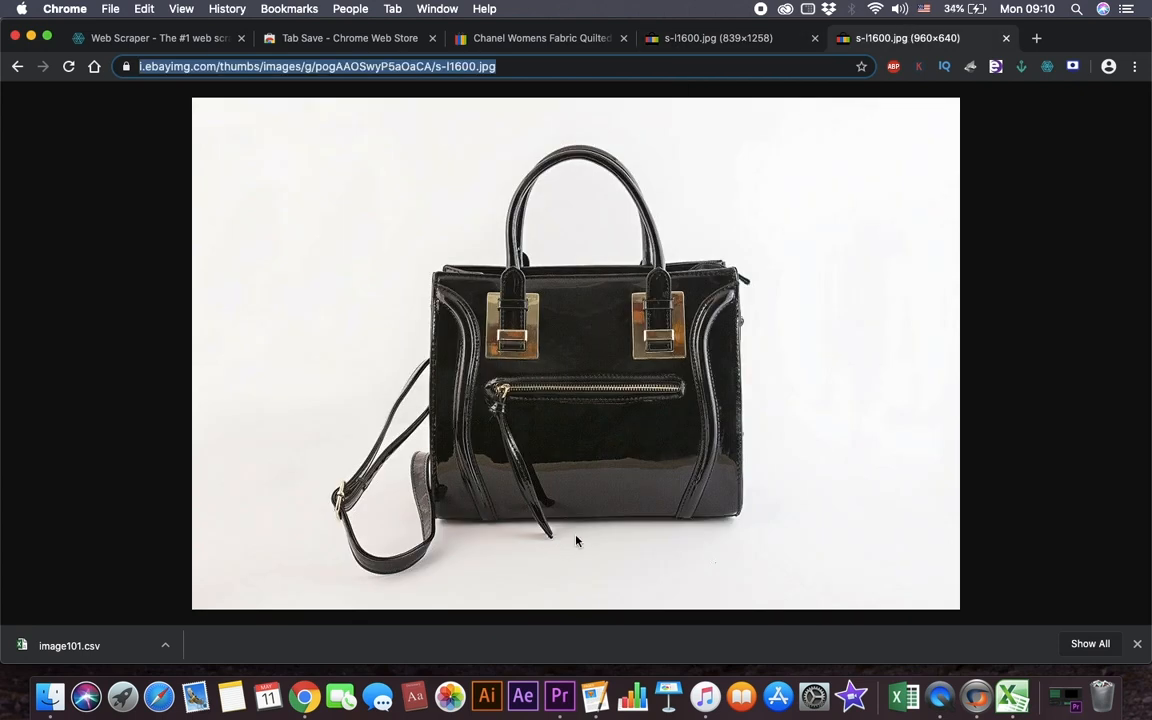
Switch to Excel and replace every 225.webp with 1600.jpg in the image101.csv sheet
left_click(1012, 696)
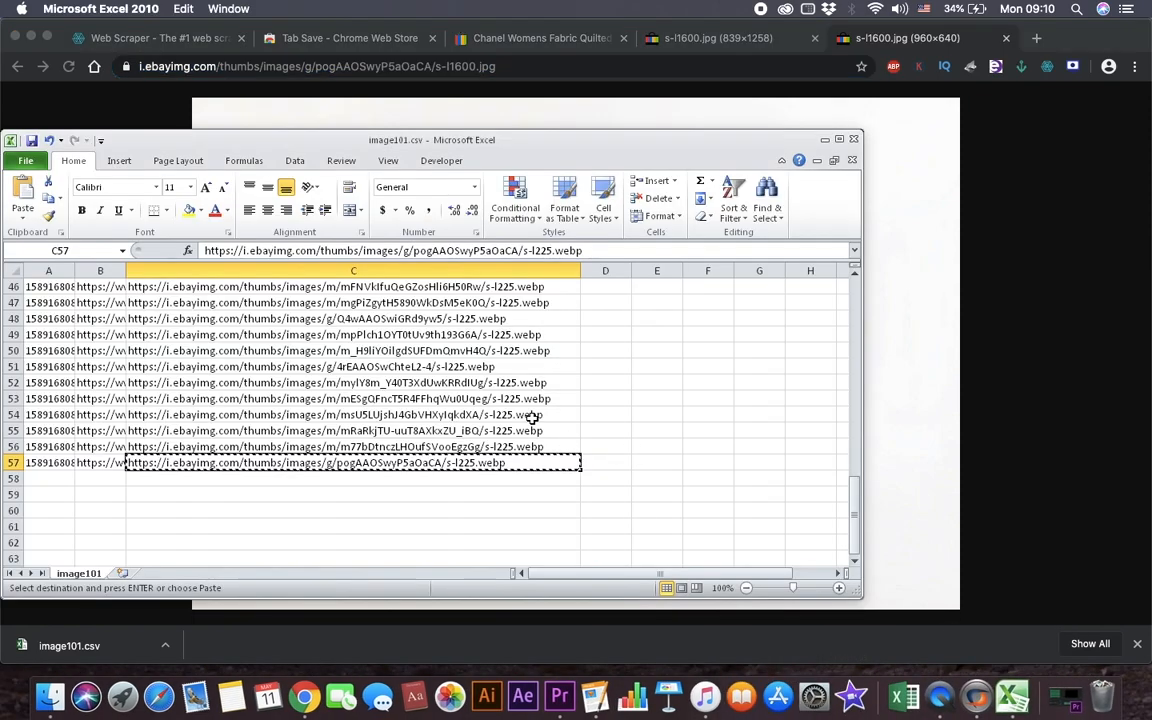
key("Escape")
left_click(480, 399)
scroll(483, 401, "up", 15)
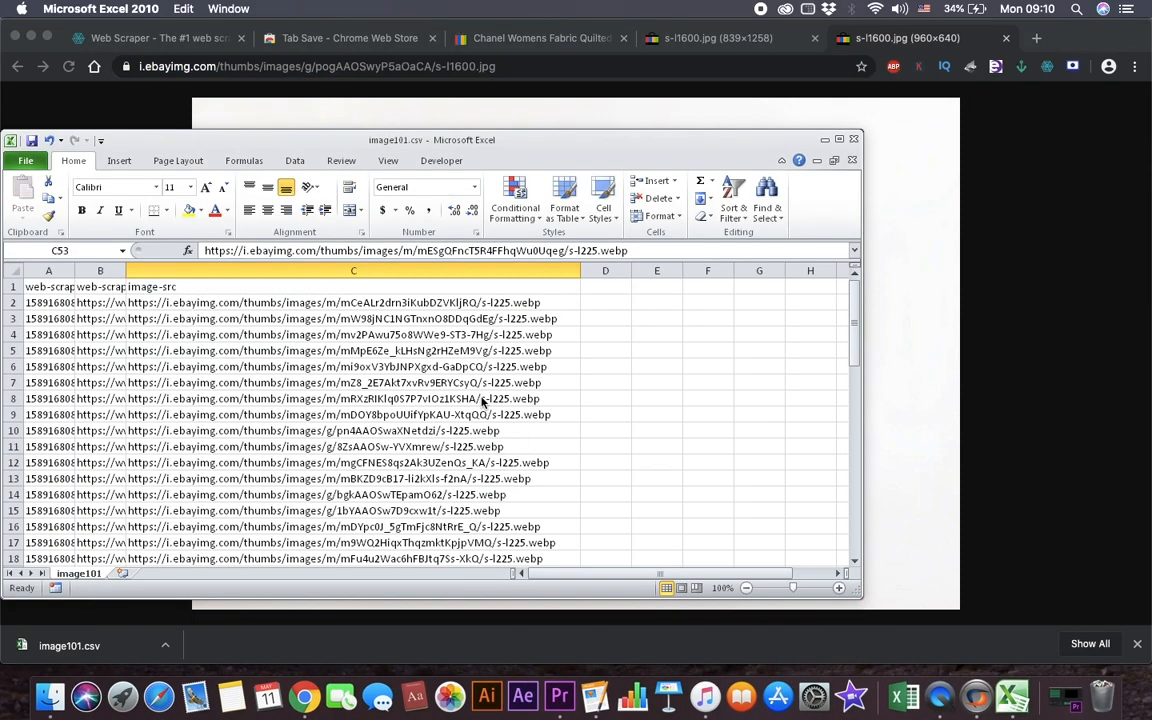
left_click(497, 354)
key("ctrl+f")
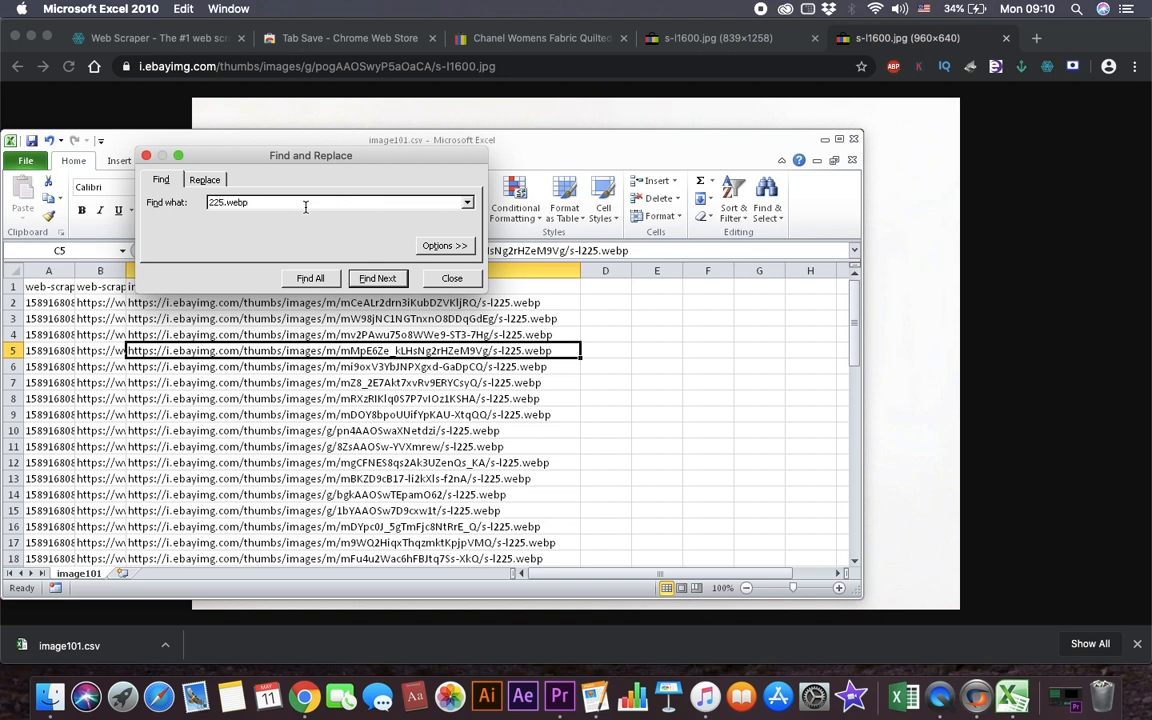
left_click(195, 180)
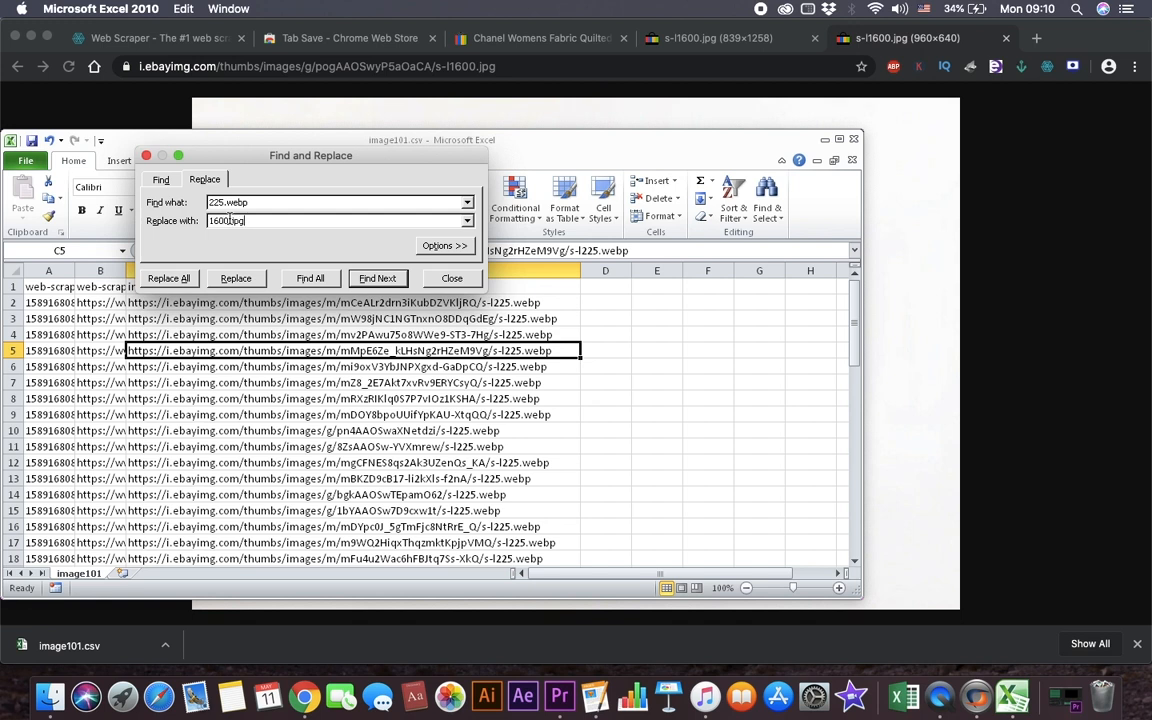
left_click(170, 279)
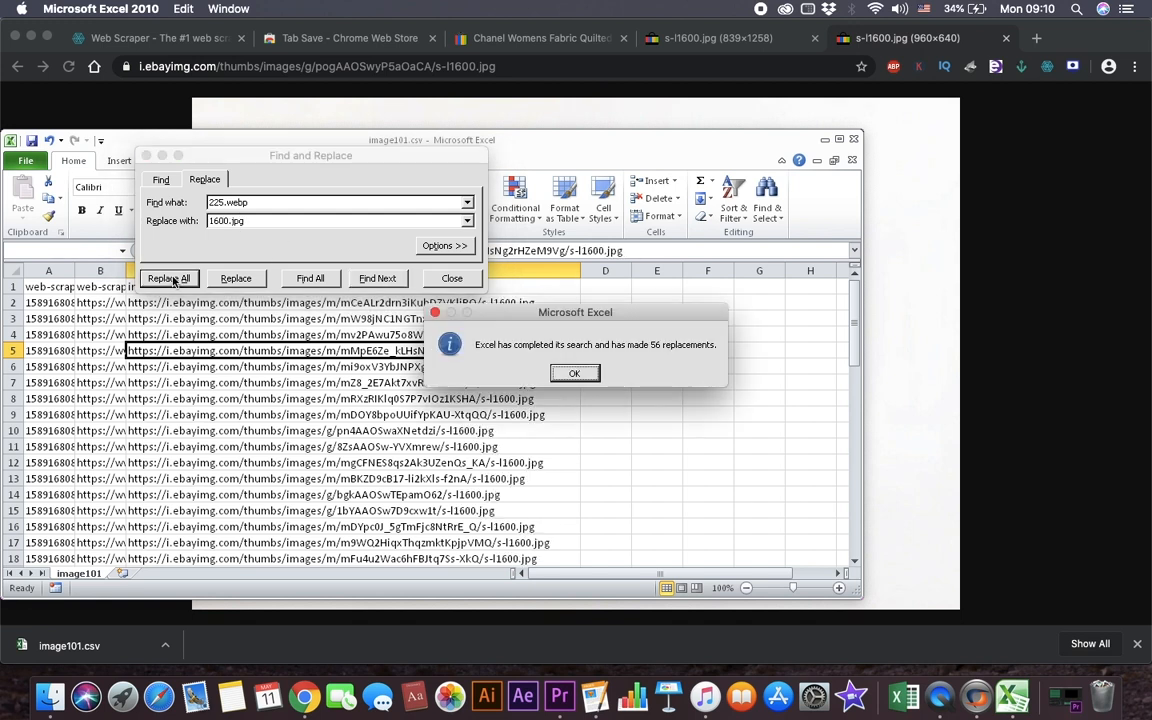
left_click(573, 373)
left_click(452, 278)
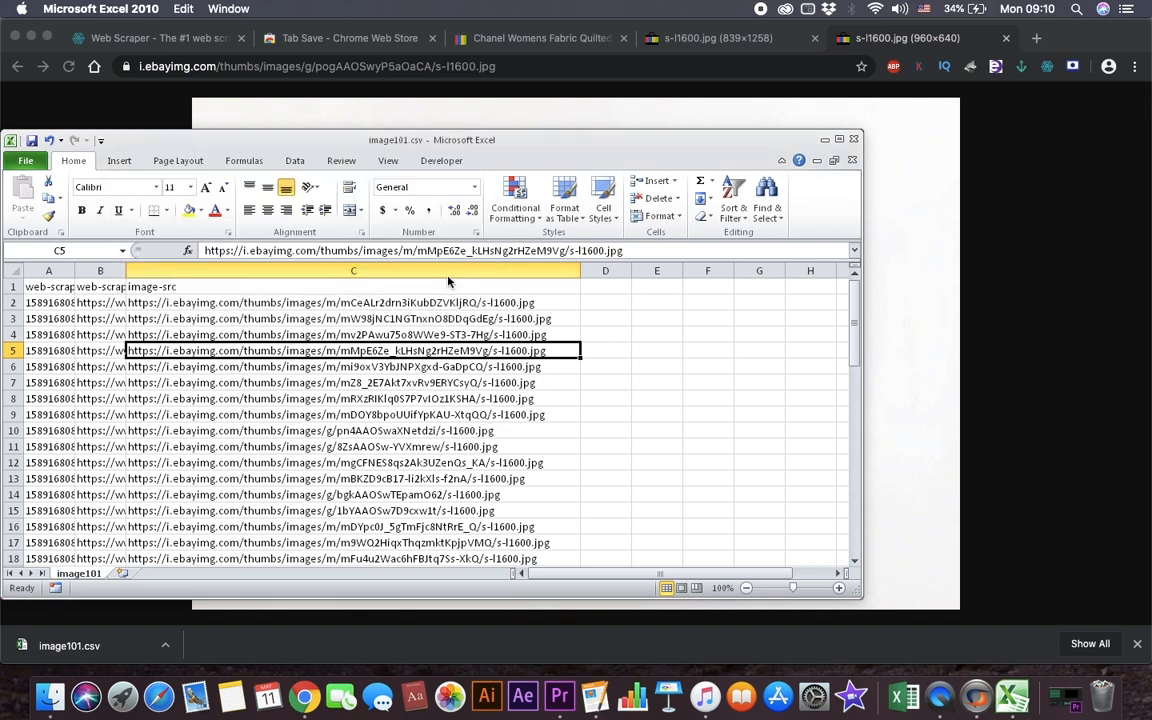
Copy all image URLs in the image-src column, from C2 down to C57
key("Up")
key("Up")
key("Up")
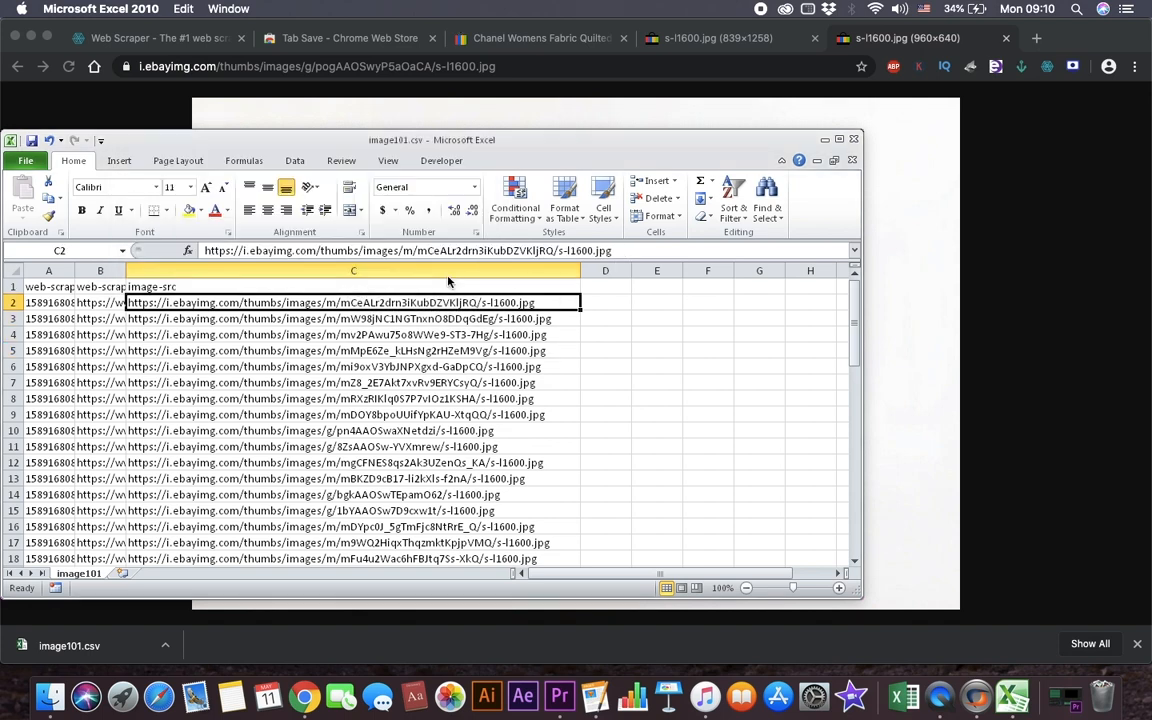
key("ctrl+shift+Down")
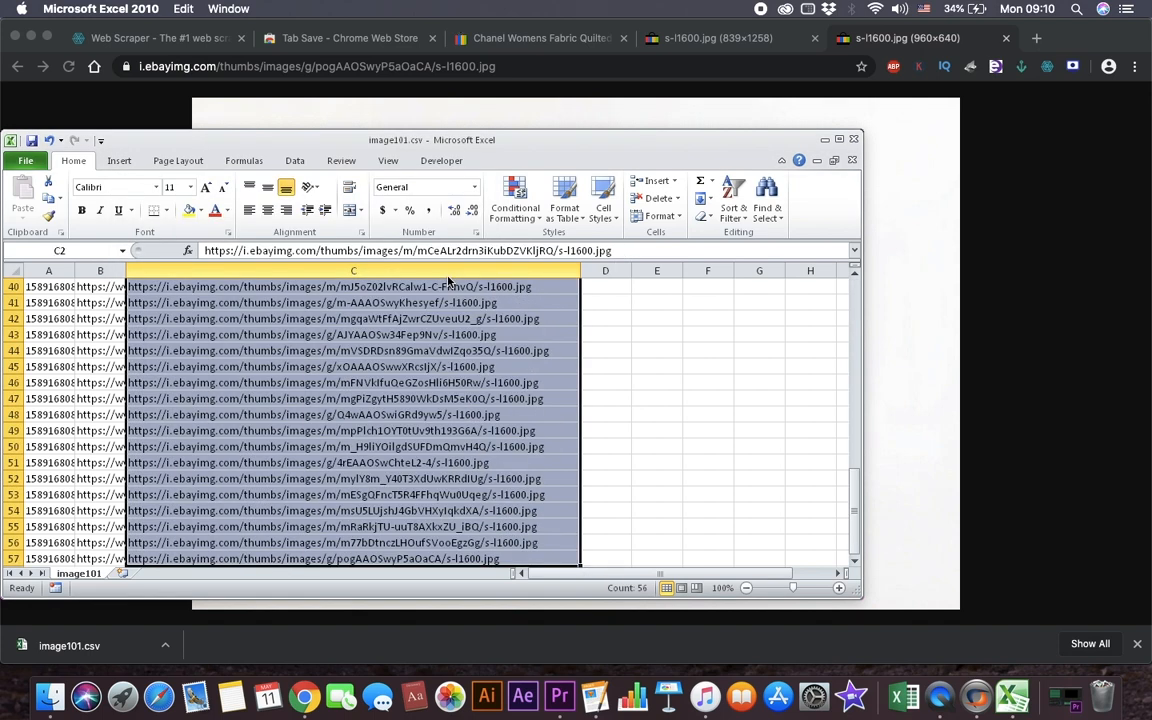
key("ctrl+c")
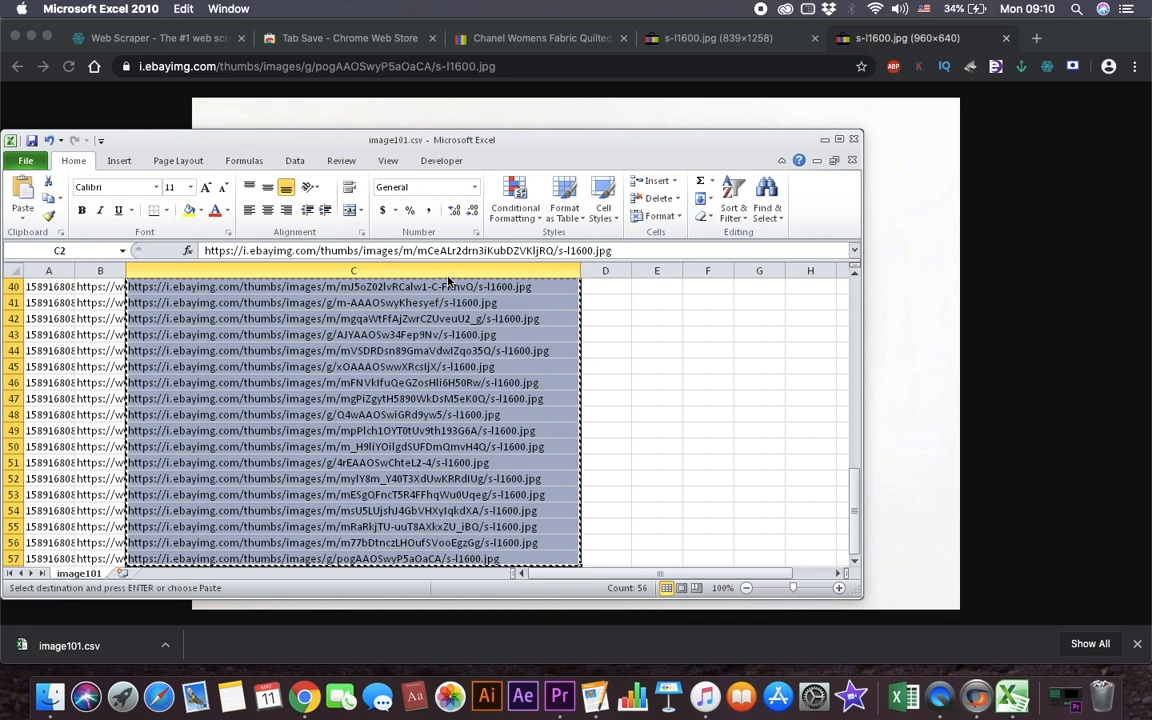
Switch to Chrome, paste the copied URLs into the Tab Save extension's download links and download all the images
left_click(904, 296)
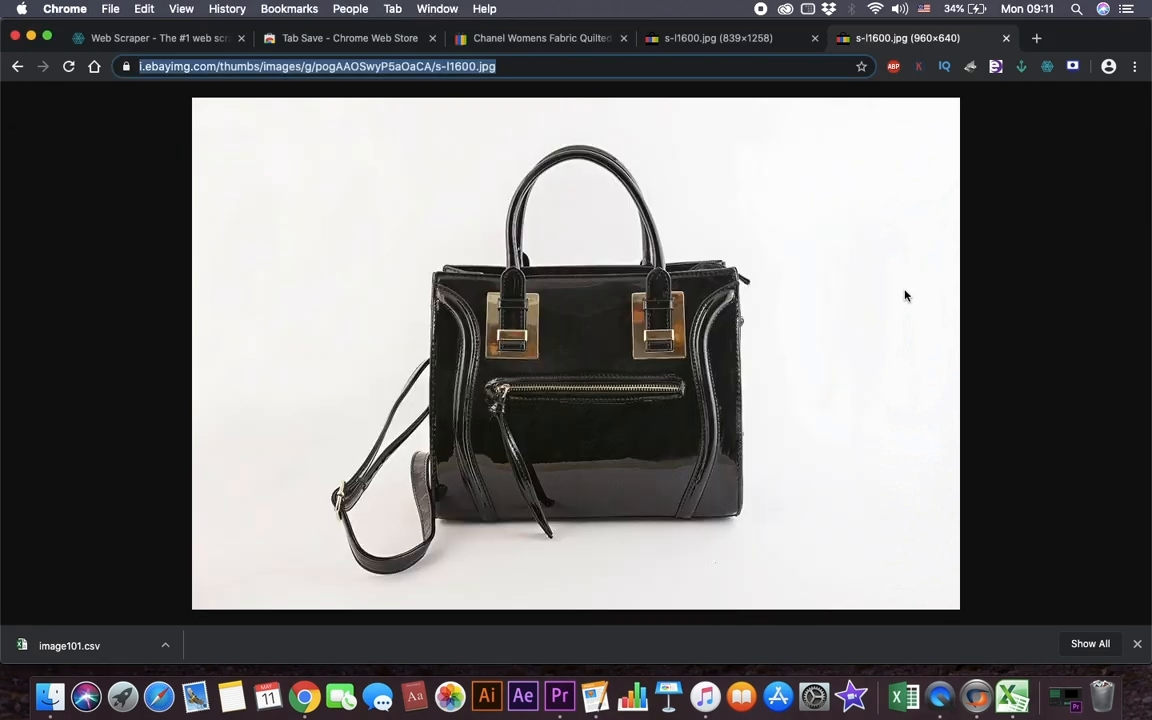
left_click(1021, 67)
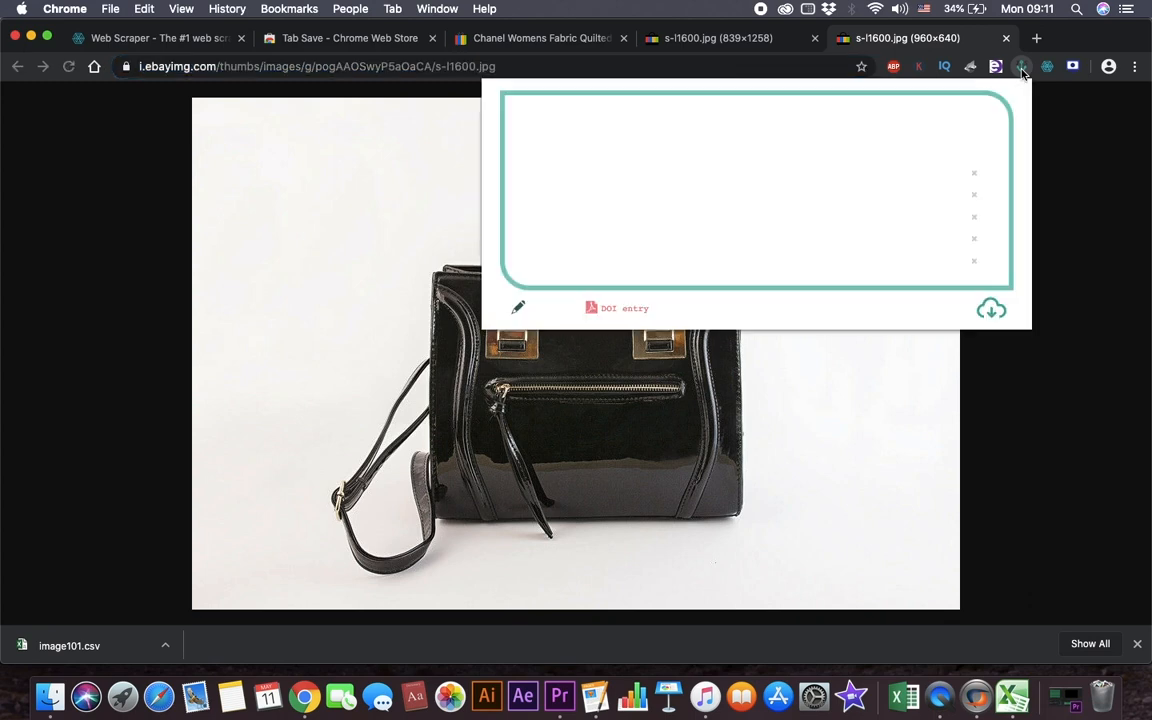
left_click(520, 309)
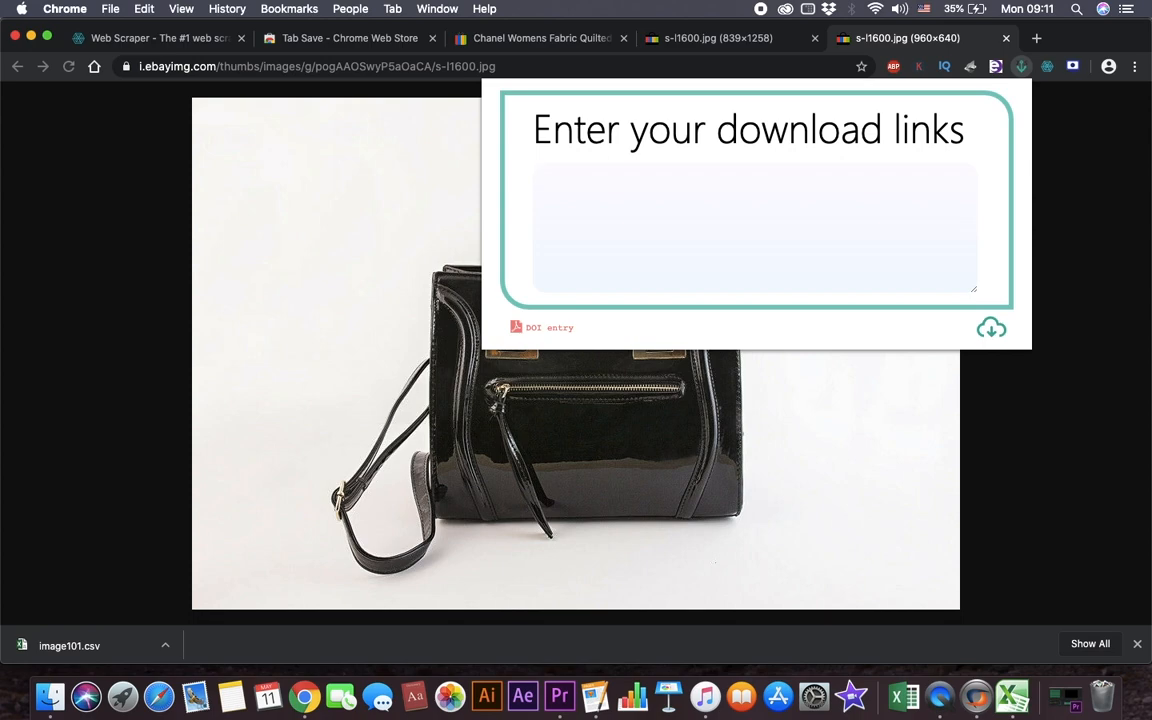
key("super+v")
scroll(688, 295, "down", 10)
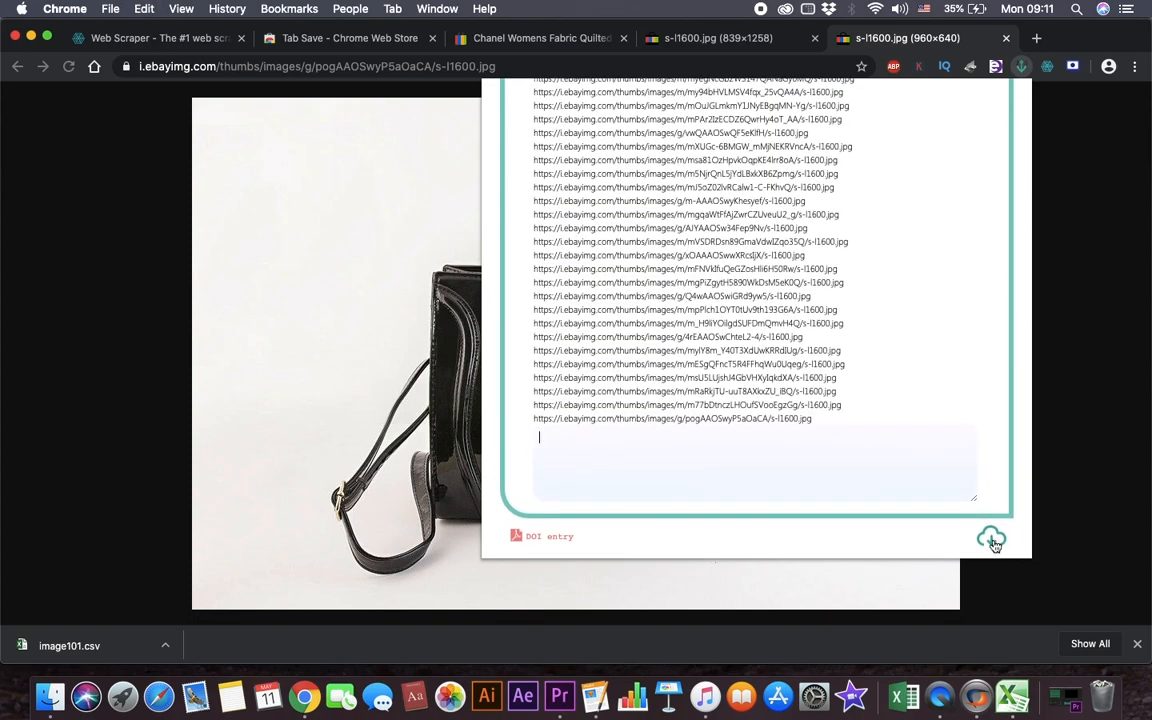
left_click(993, 541)
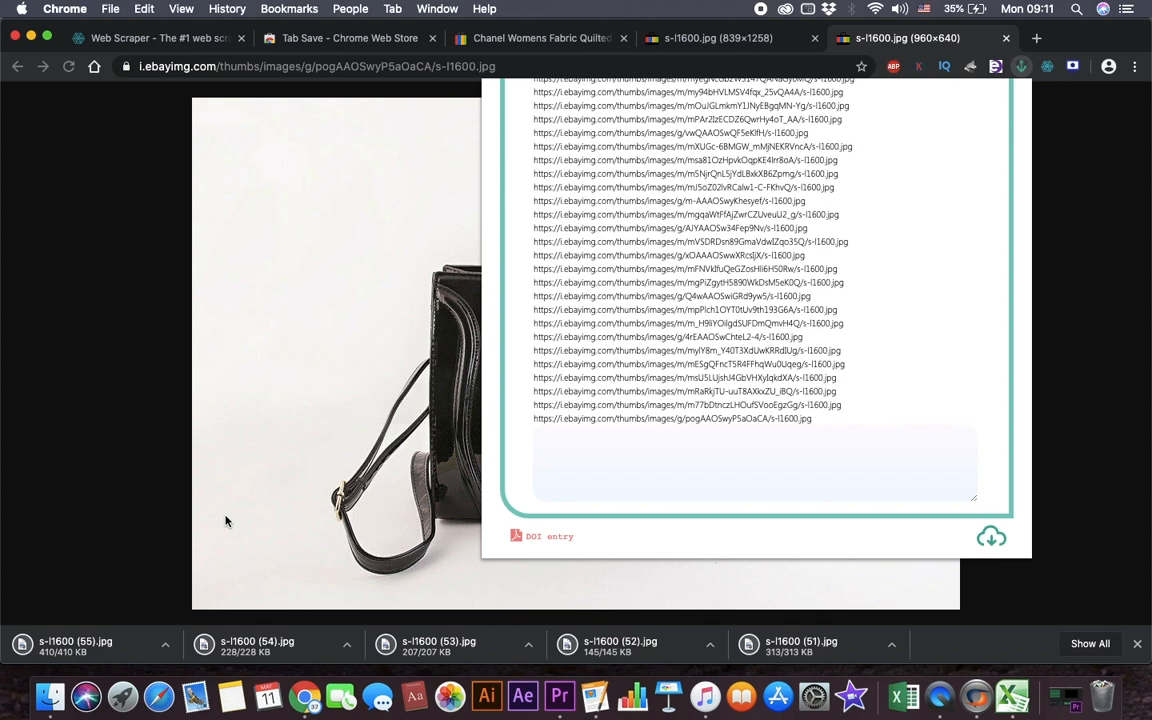
Show the downloaded s-l1600 (54).jpg file in its Finder folder
right_click(345, 645)
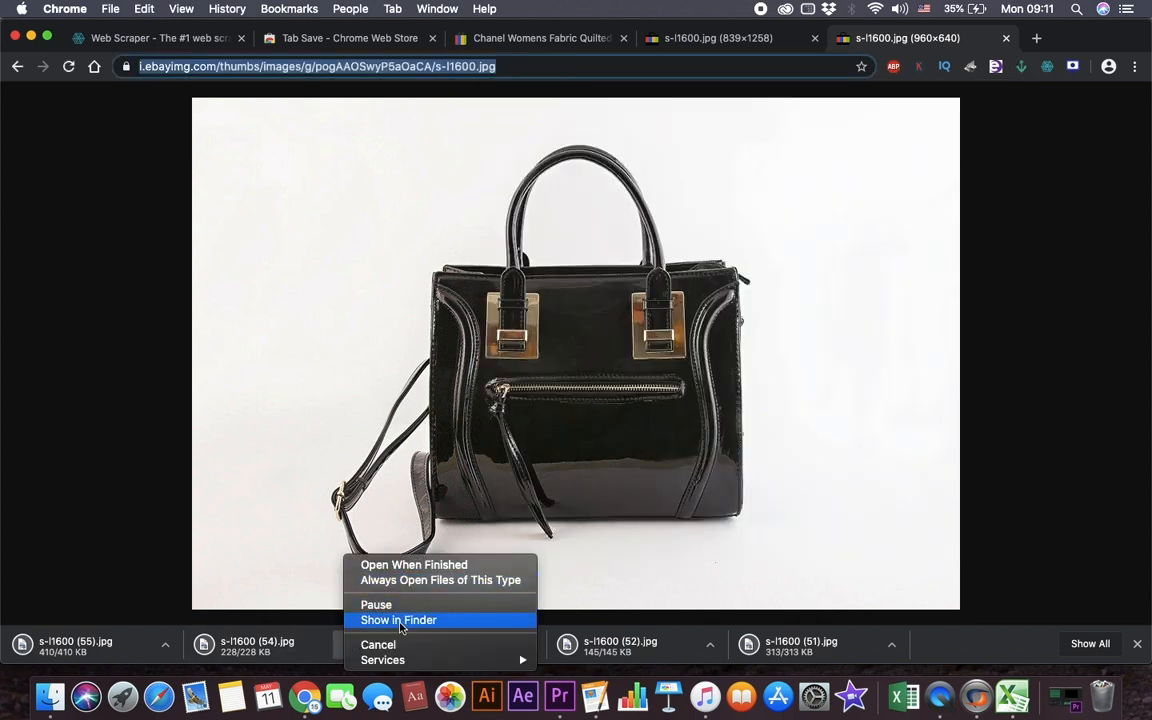
left_click(400, 620)
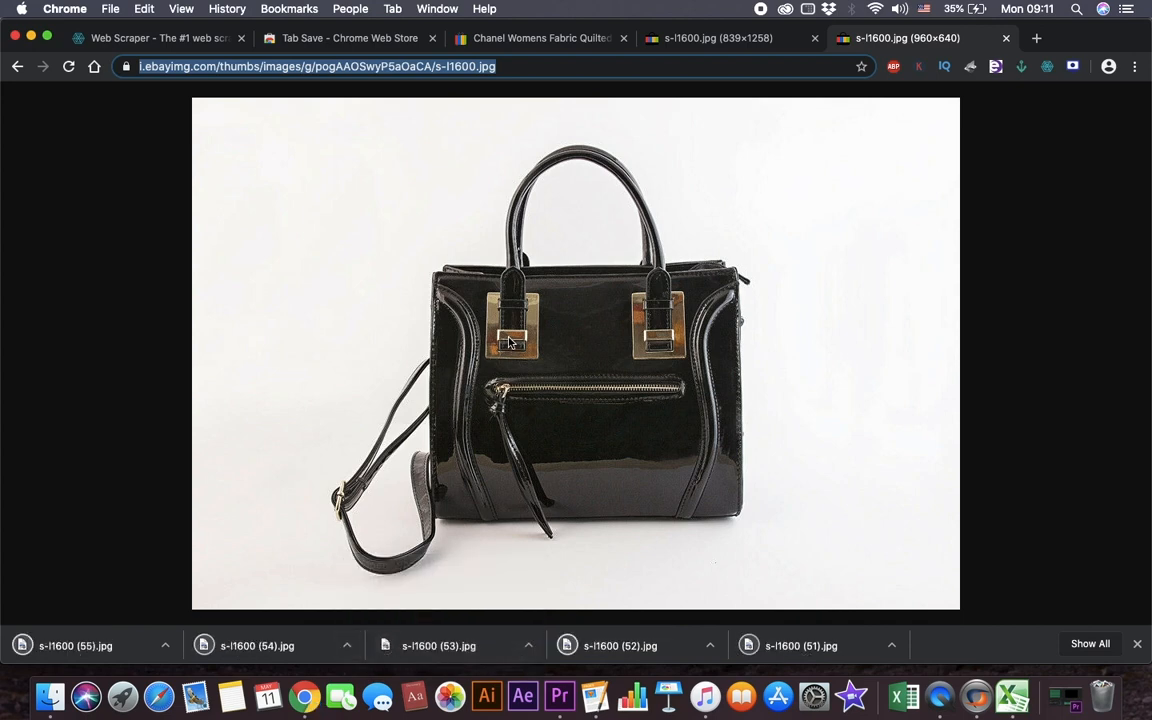
left_click(348, 644)
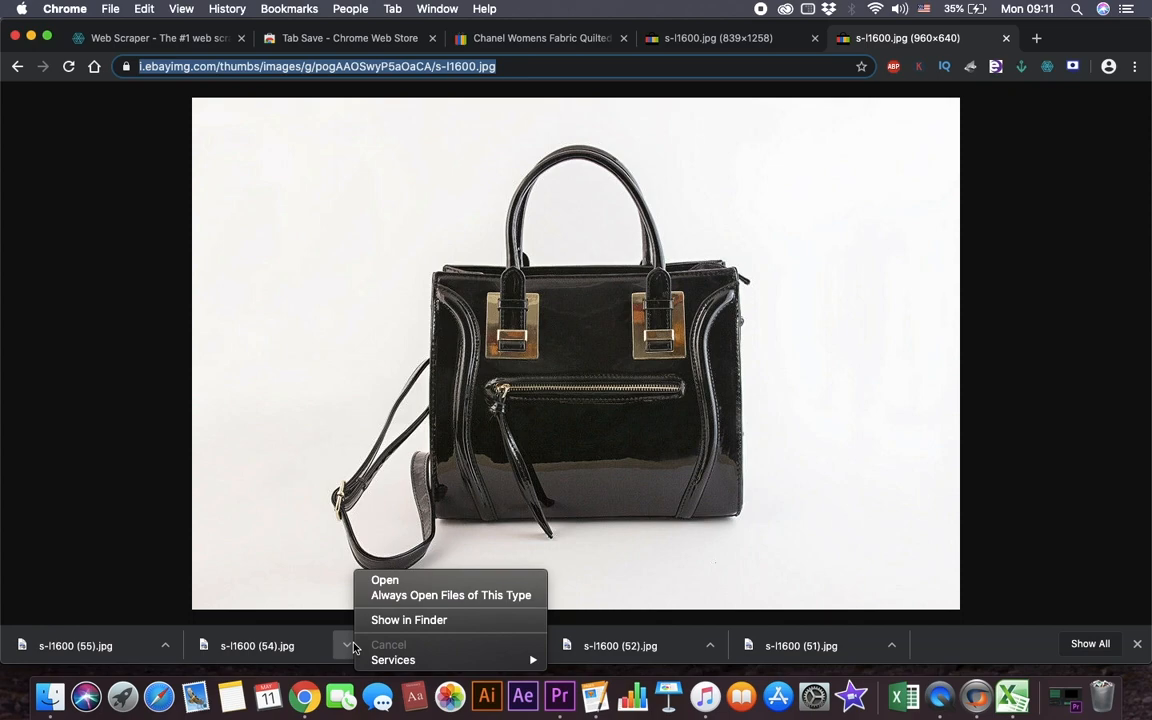
left_click(375, 621)
Preview the first downloaded handbag images in the folder with Quick Look, from s-l1600.jpg to s-l1600 (8).jpg
scroll(486, 216, "up", 5)
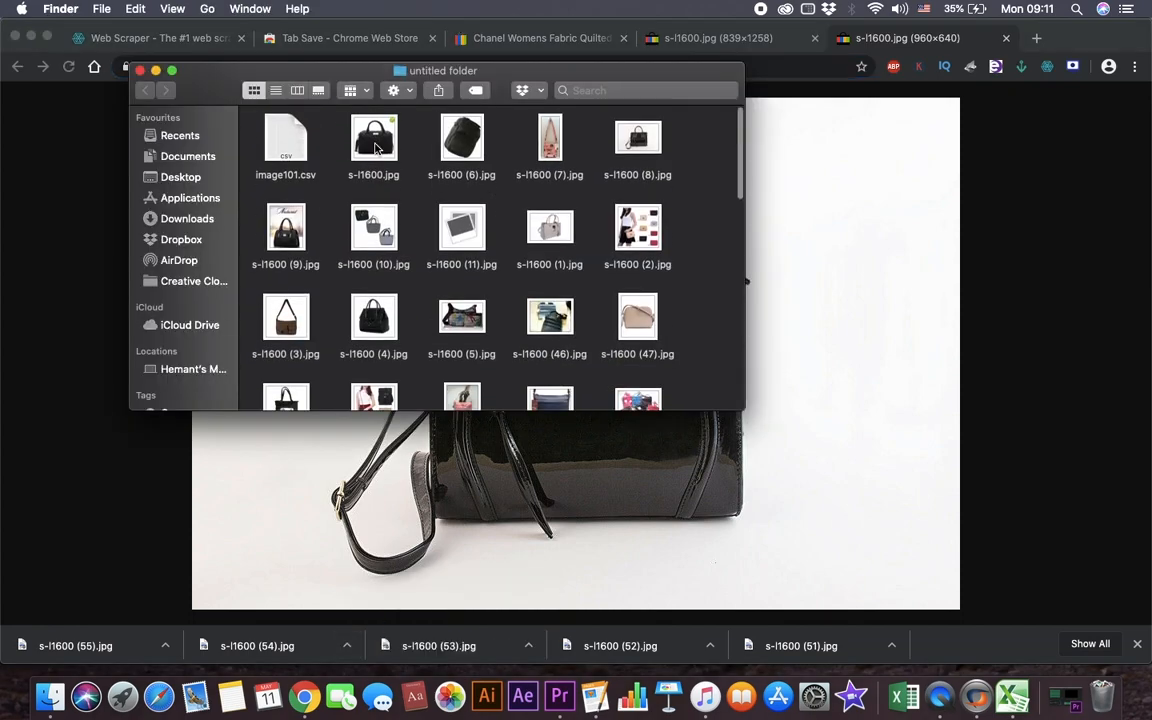
left_click(375, 147)
key("space")
key("Down")
key("Down")
key("Down")
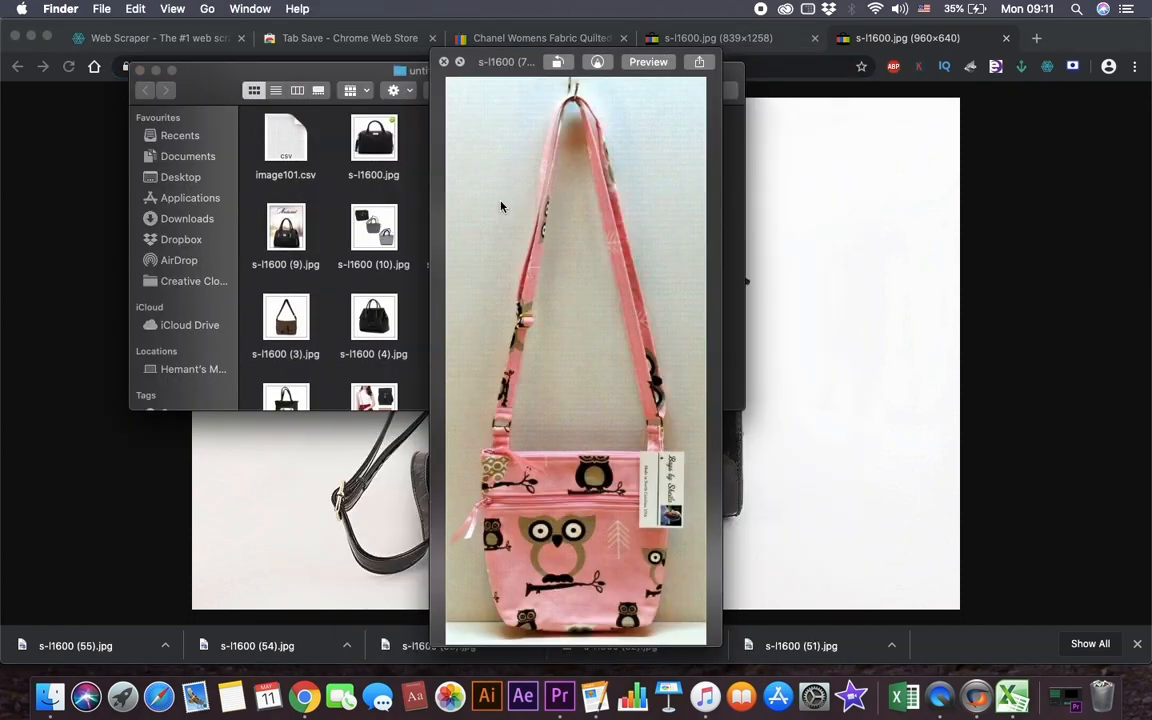
scroll(479, 210, "up", 5)
scroll(481, 209, "down", 5)
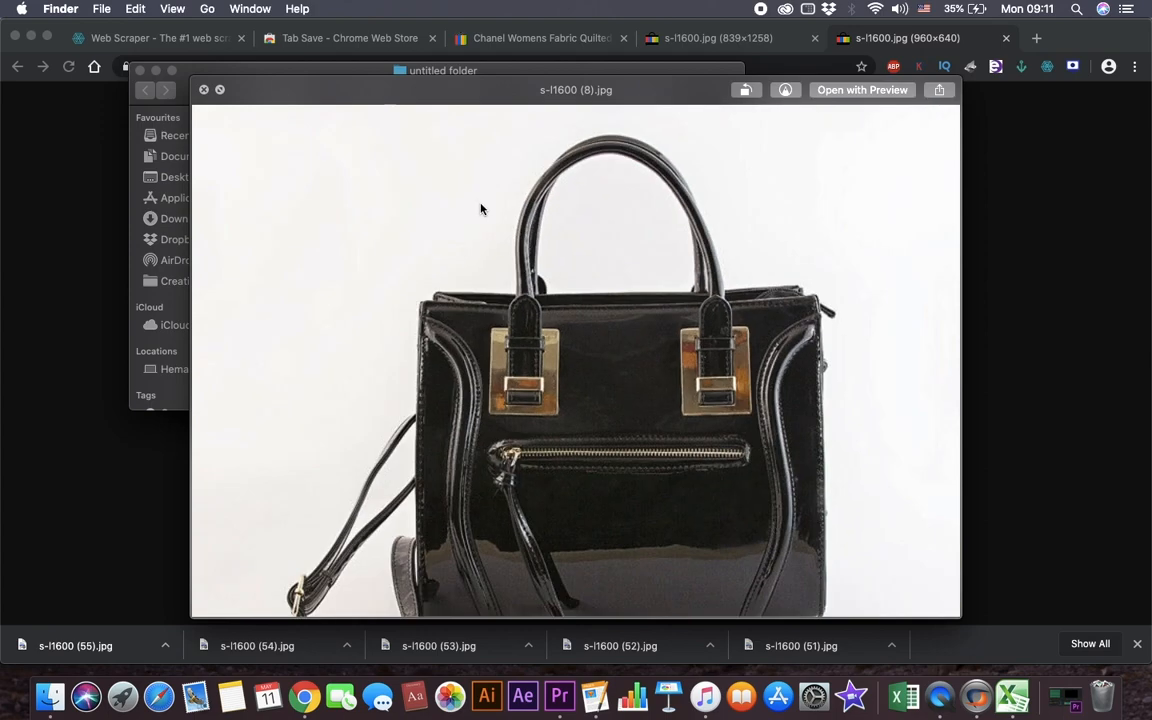
key("space")
Open three more downloaded handbag images from further down the folder in Preview, closing each one after viewing
double_click(555, 309)
key("super+w")
scroll(400, 358, "down", 5)
double_click(378, 346)
key("super+w")
scroll(462, 283, "down", 5)
double_click(462, 262)
key("super+w")
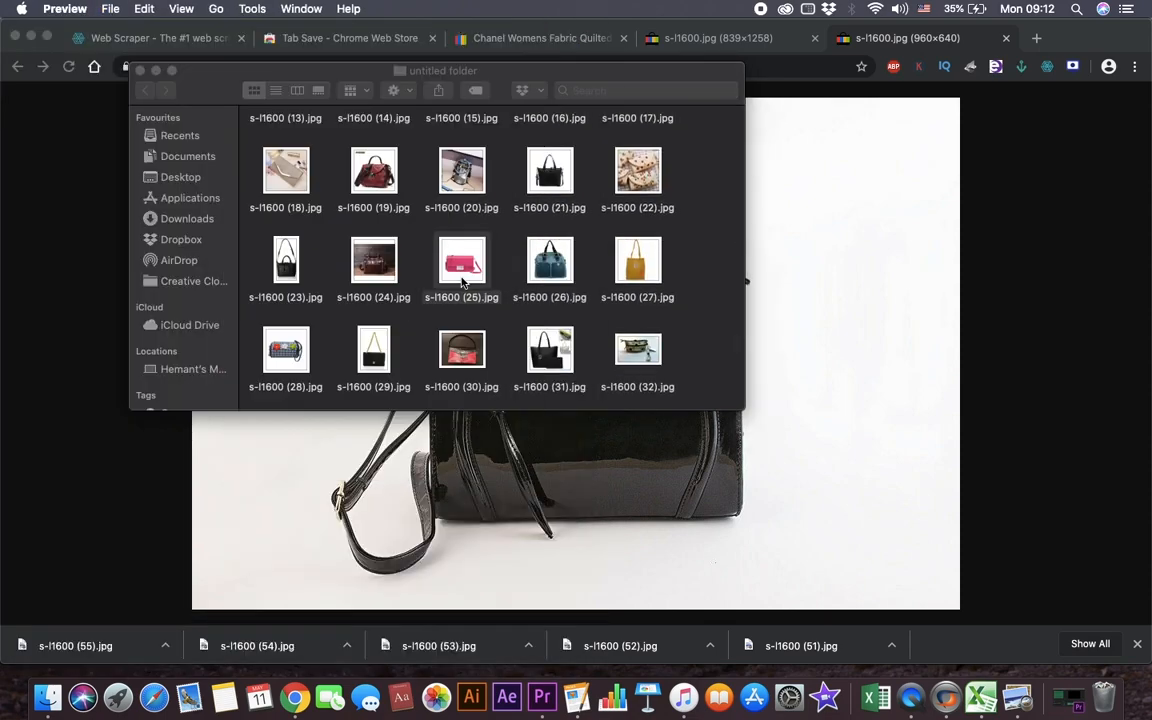